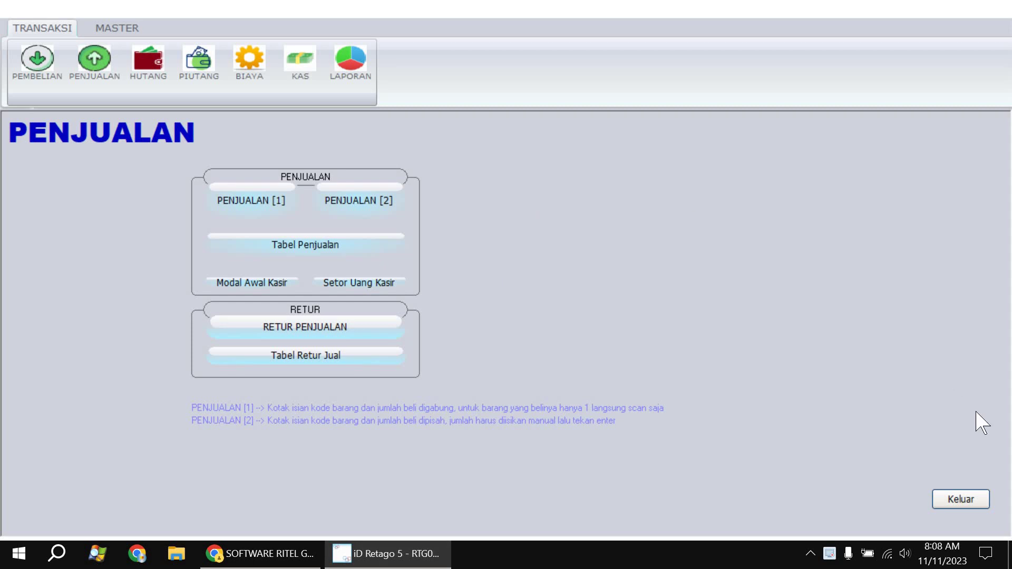
Reopen the sales section and look at the PENJUALAN [1] and PENJUALAN [2] transaction forms, closing each one.
click(975, 500)
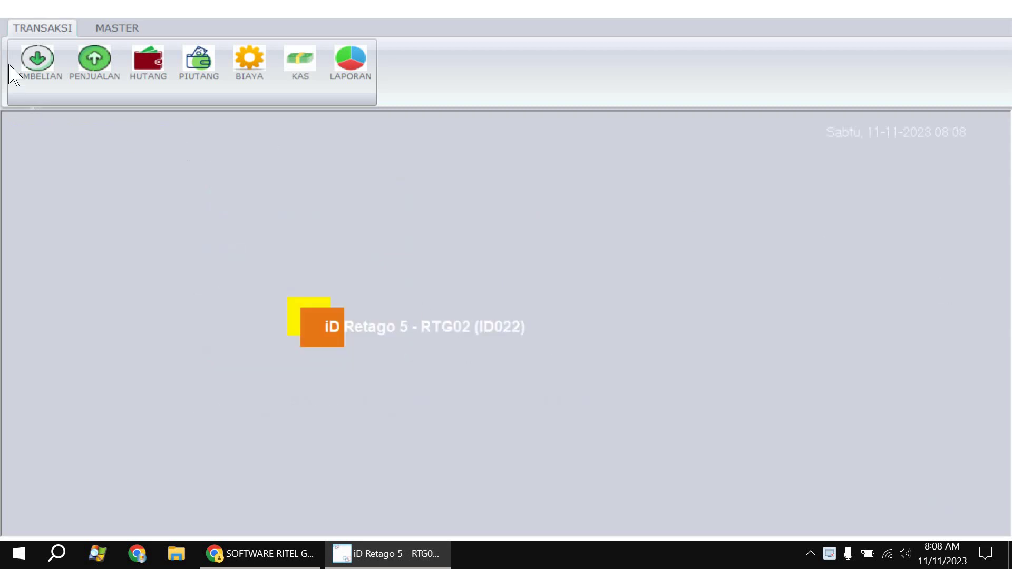
click(100, 78)
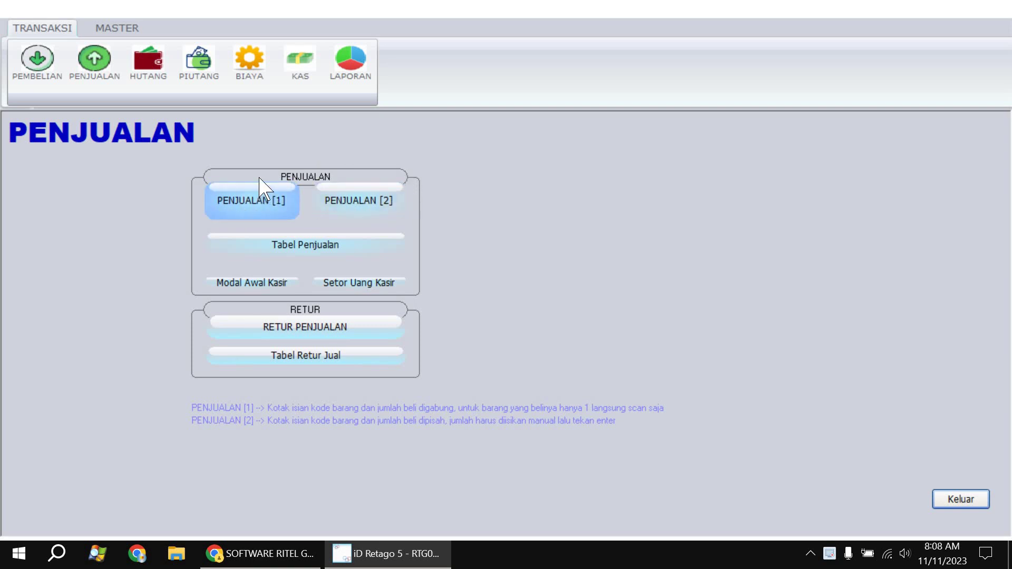
click(256, 204)
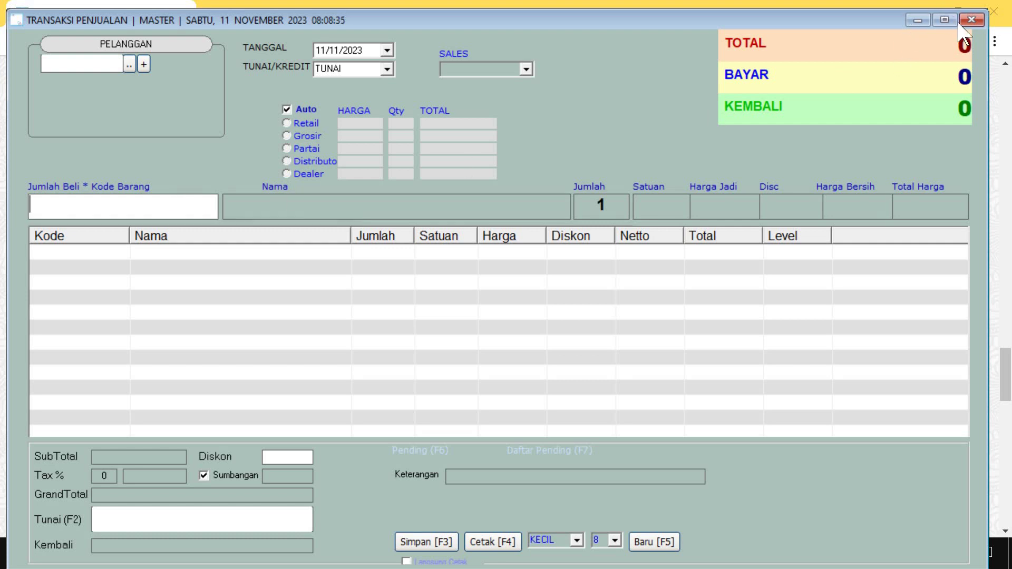
key(Escape)
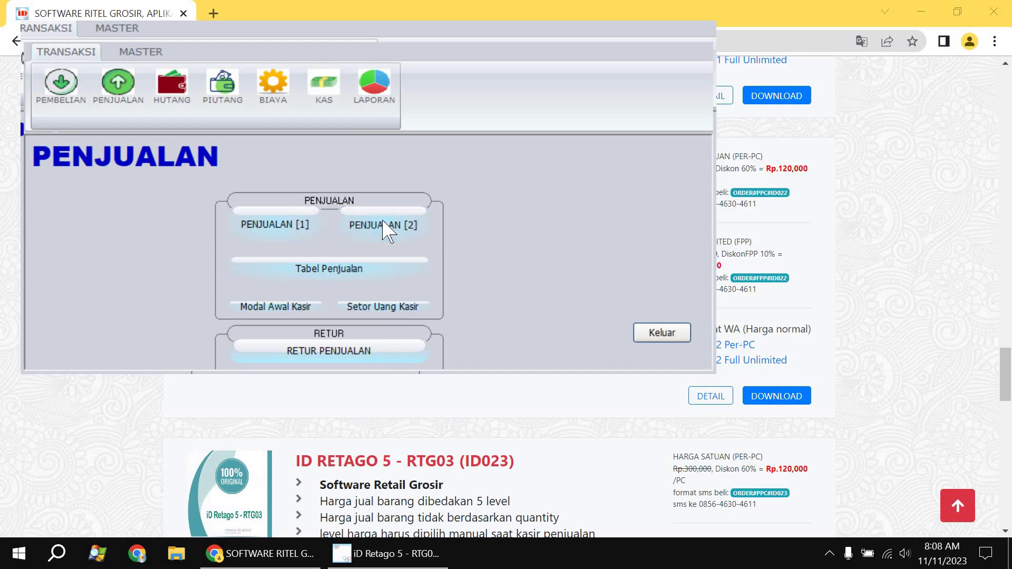
click(384, 226)
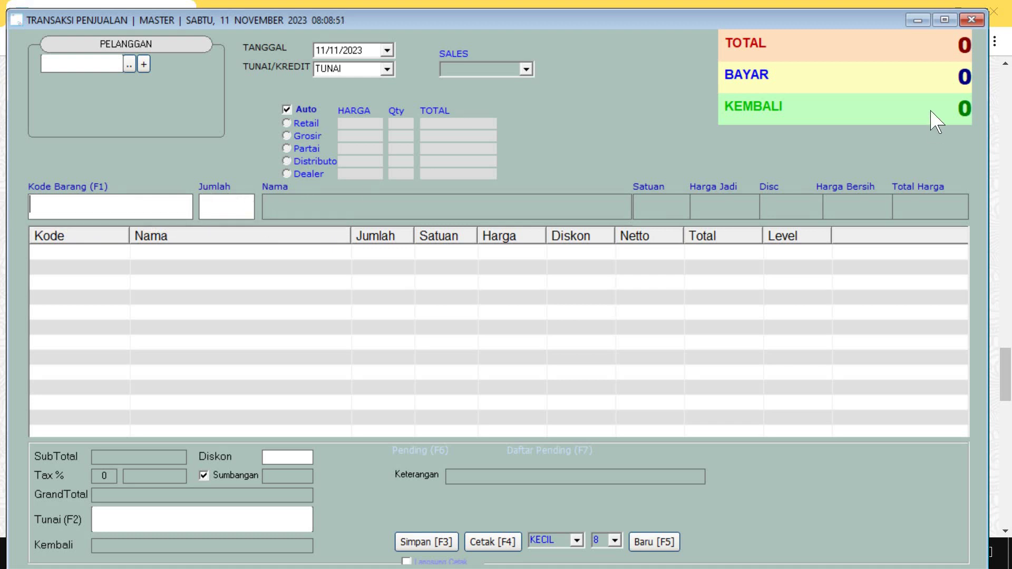
key(Escape)
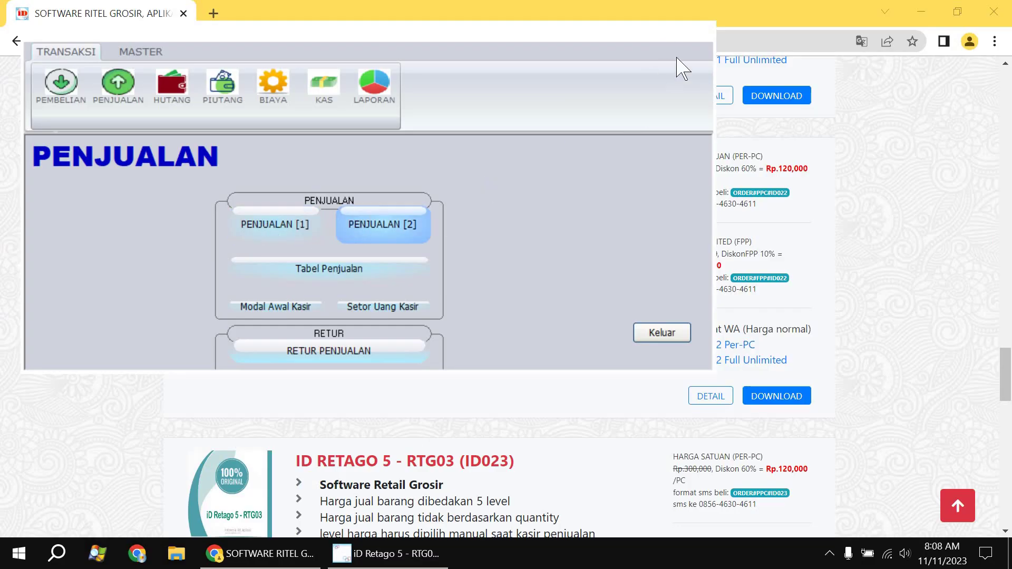
Maximize the main window and open the PENJUALAN [1] transaction form at full-screen size.
click(686, 33)
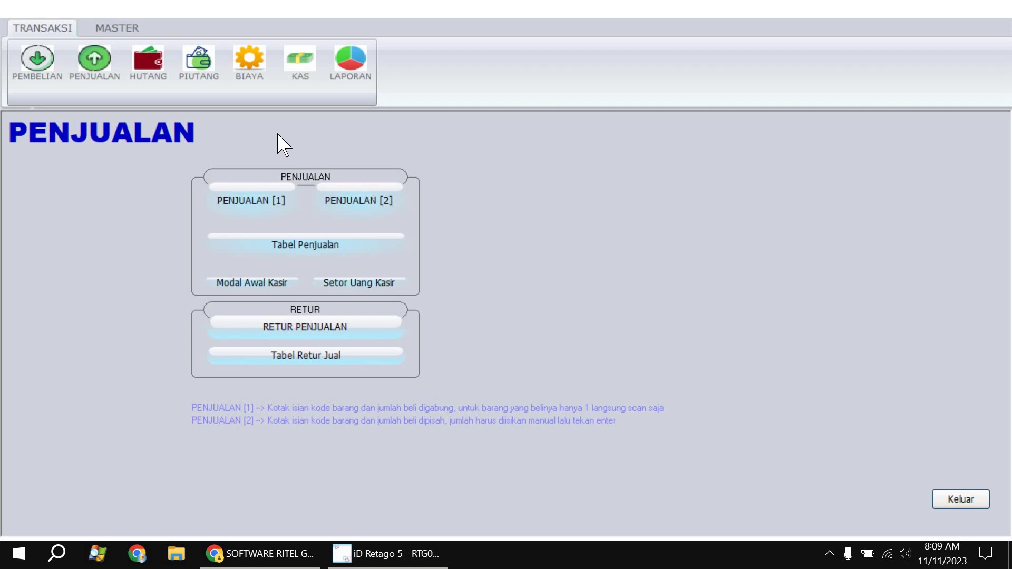
click(252, 207)
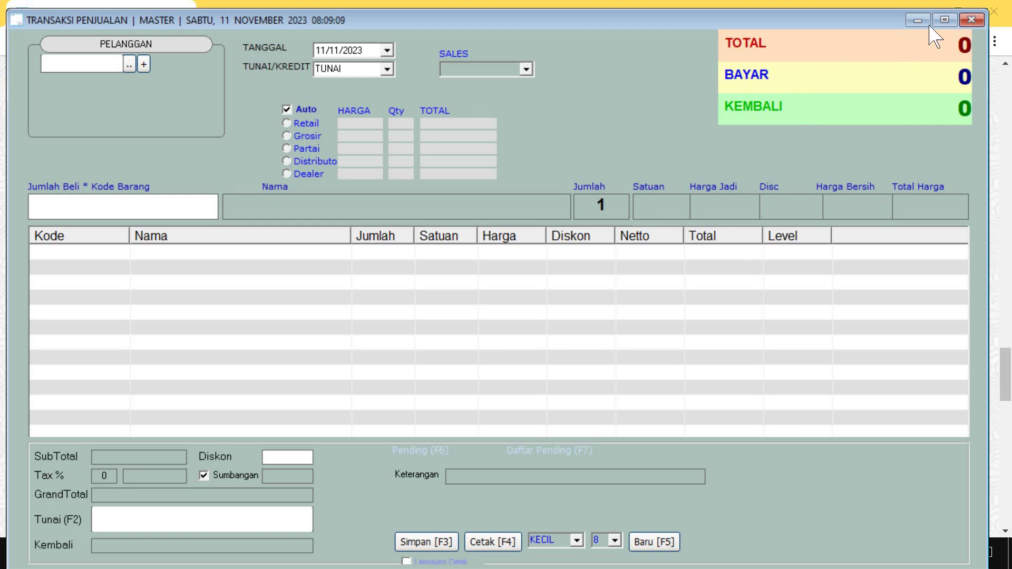
click(945, 20)
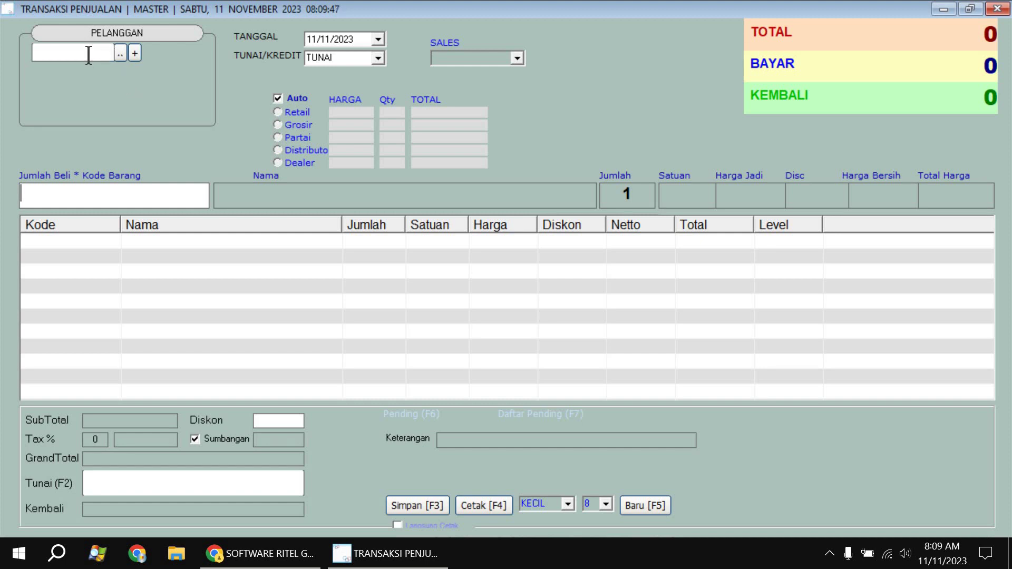
Assign the second customer in the customer list to the sale.
click(70, 57)
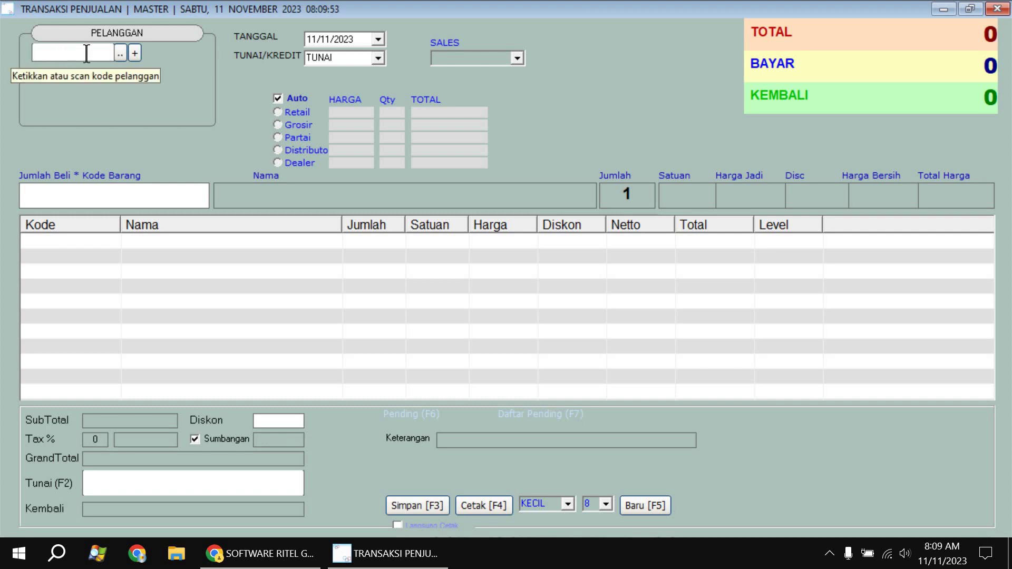
click(120, 53)
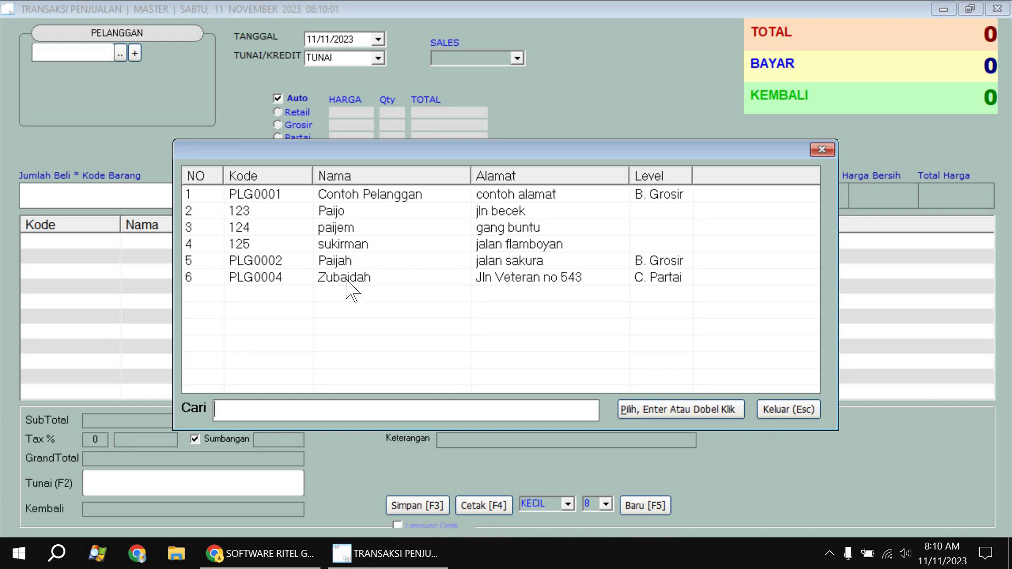
double_click(356, 211)
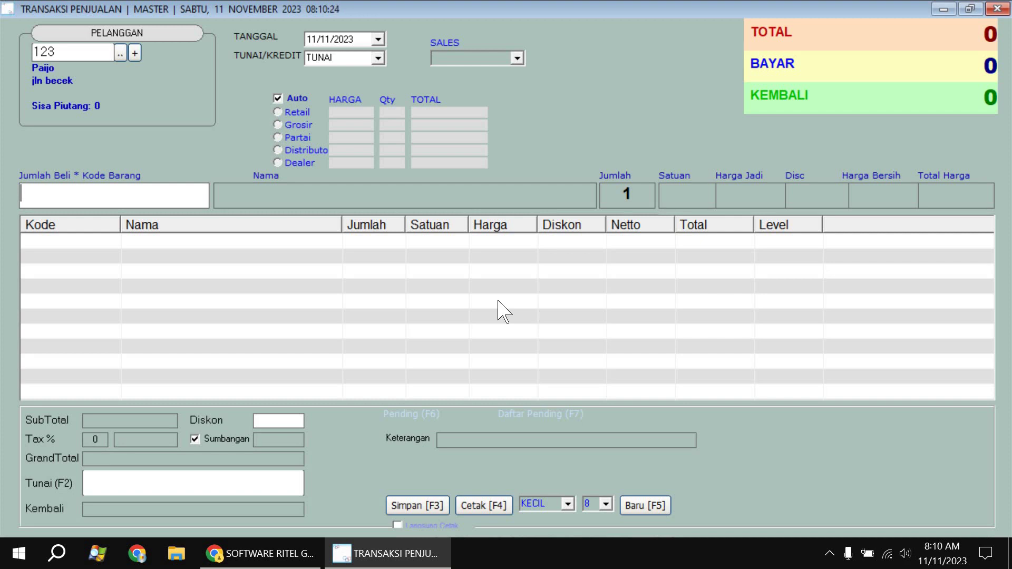
Add one Nuvo Anti Bacterial 250ml, three Insto Regular and one Rexona Men Lime Cool to the sale by item code.
text(89988666101)
key(Return)
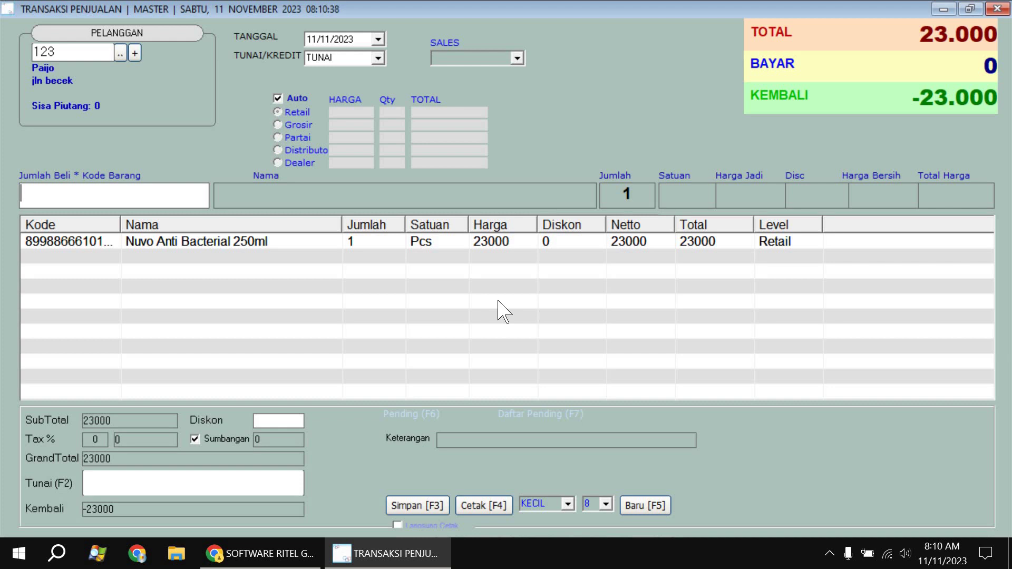
text(3)
text(*)
text(88850152200)
key(Return)
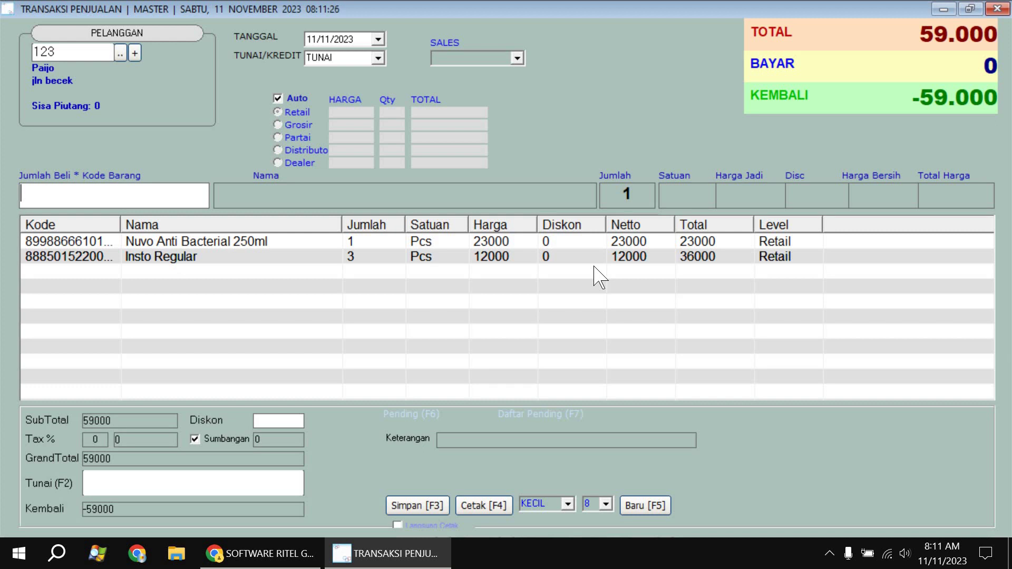
text(89999995634)
key(Return)
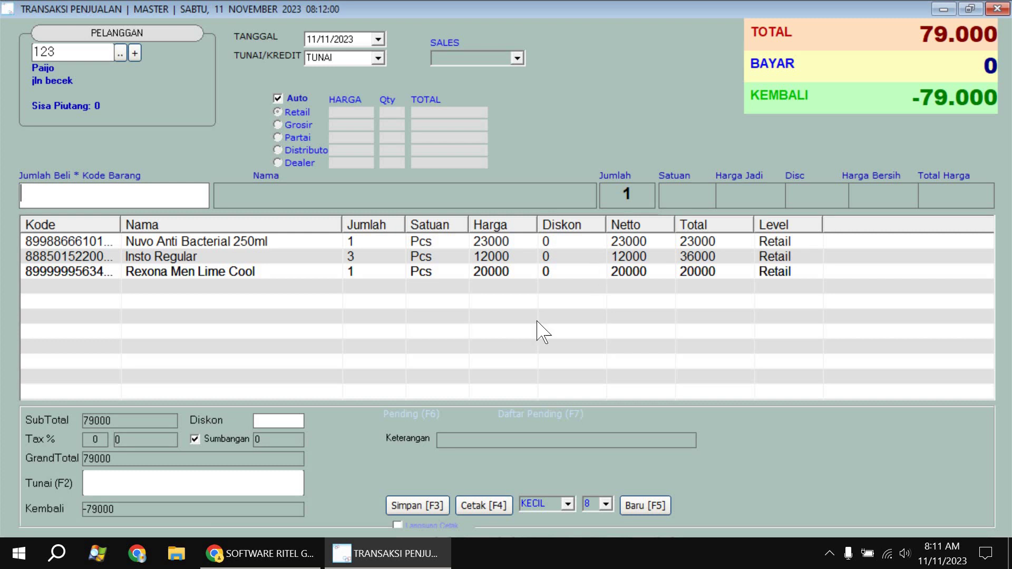
Enter a cash payment of 80000 and save the sale.
click(122, 485)
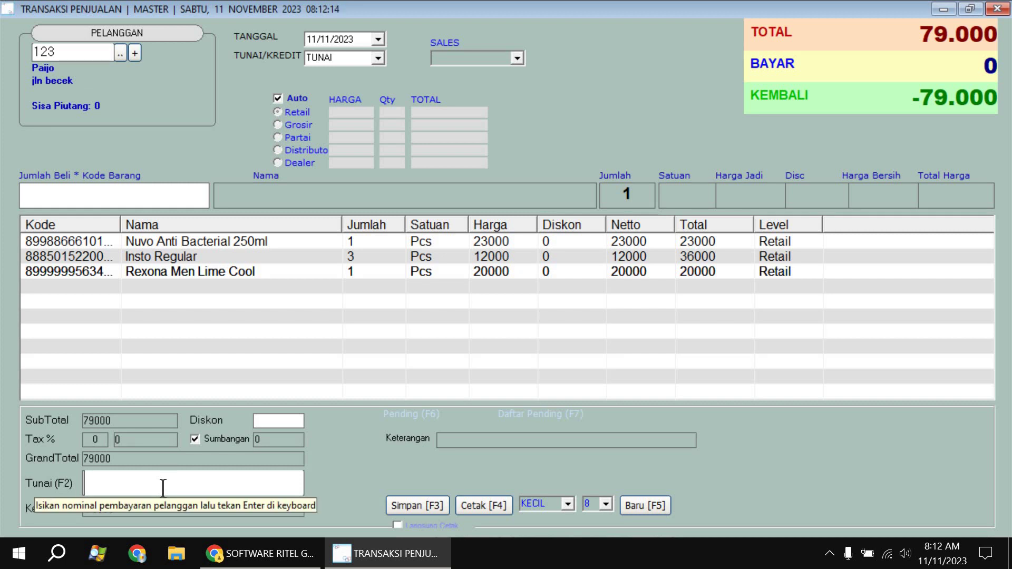
text(800000)
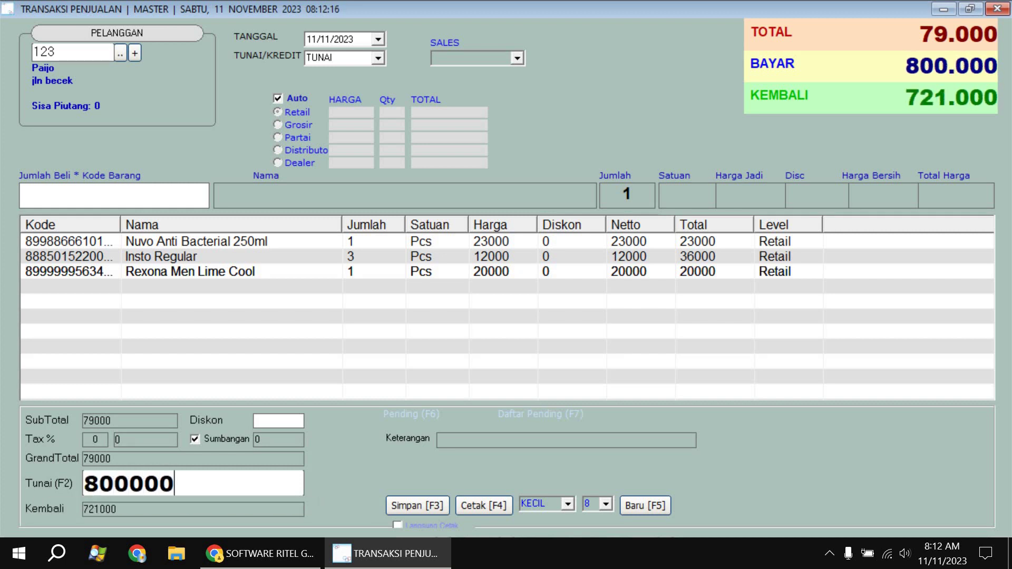
key(BackSpace)
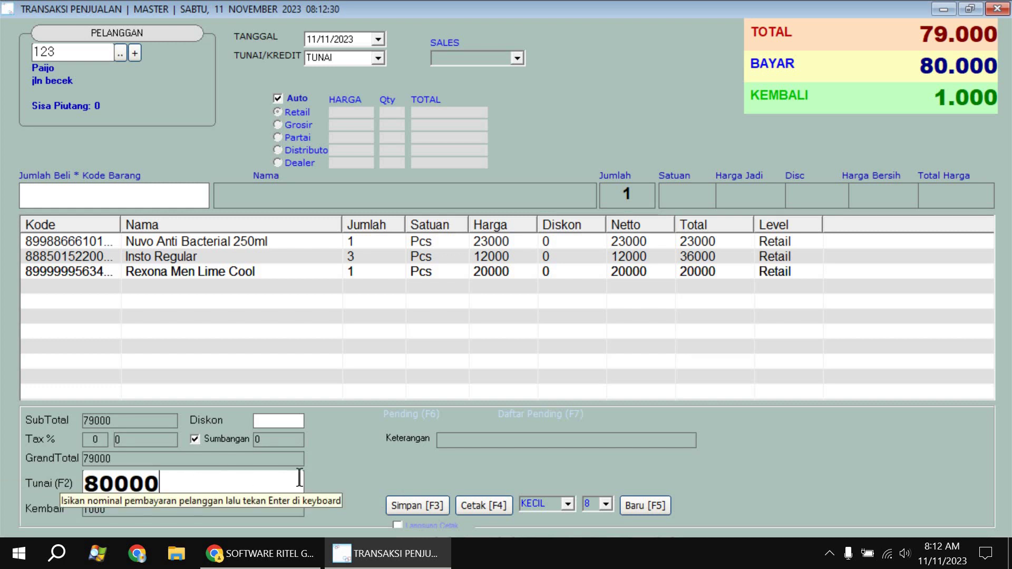
click(429, 511)
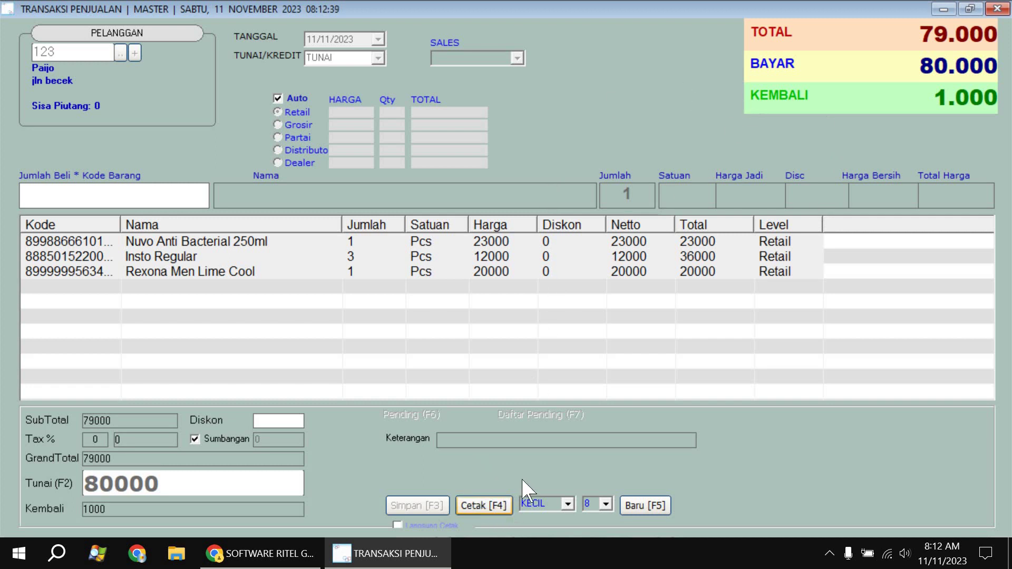
Review the available receipt formats and print font sizes for the saved sale.
click(567, 504)
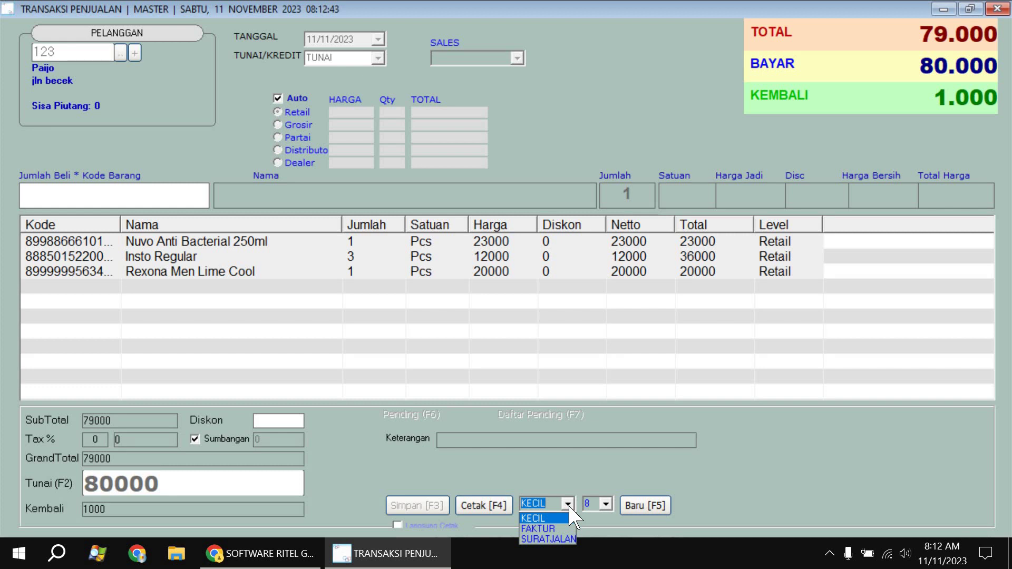
click(569, 506)
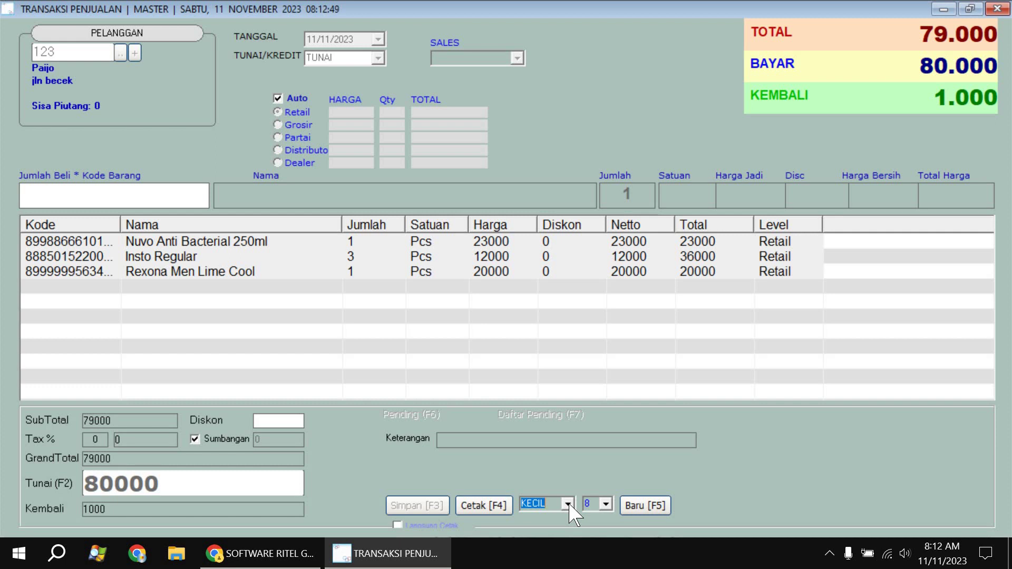
click(569, 505)
click(611, 506)
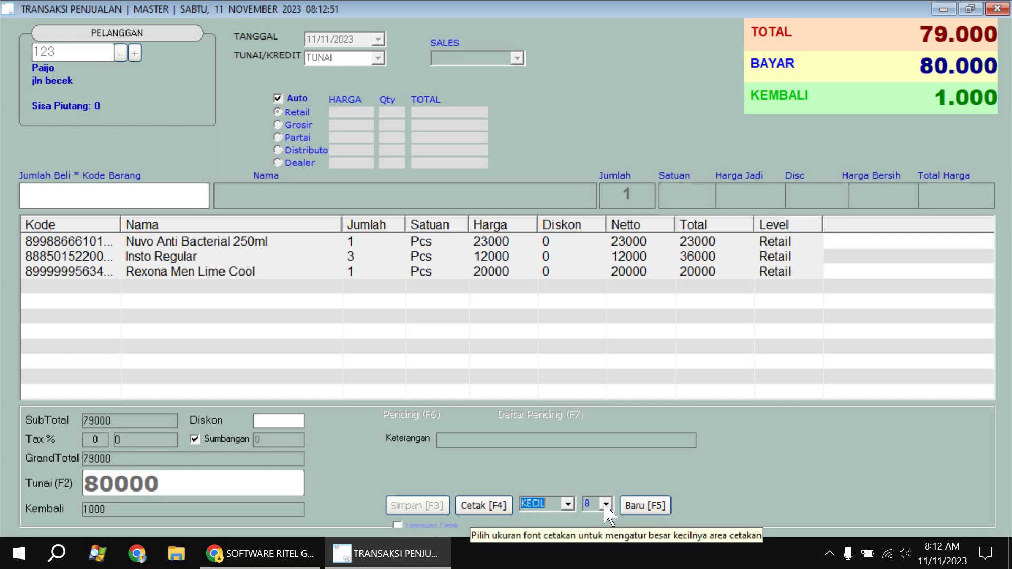
click(606, 506)
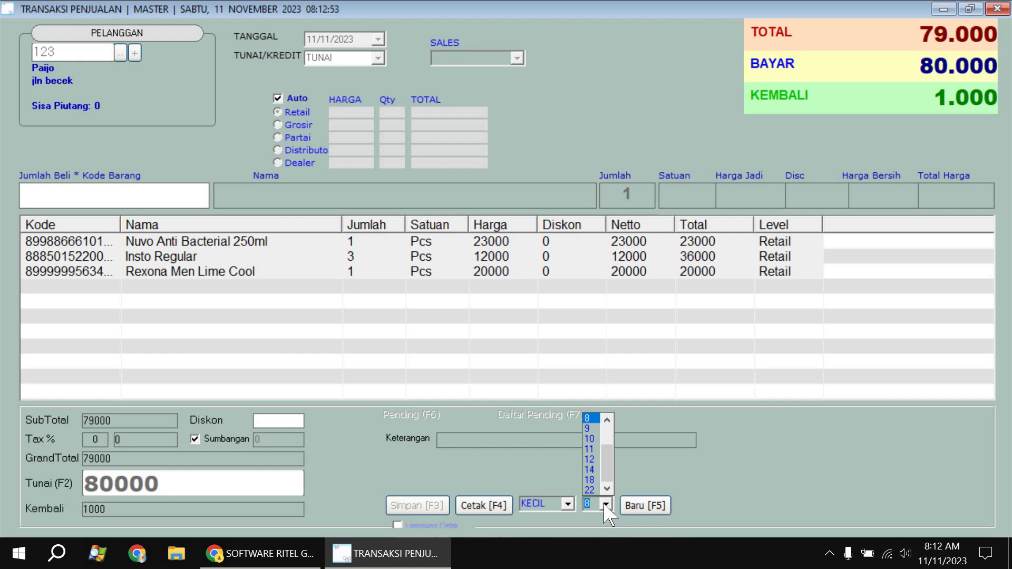
scroll(593, 453, up, 2)
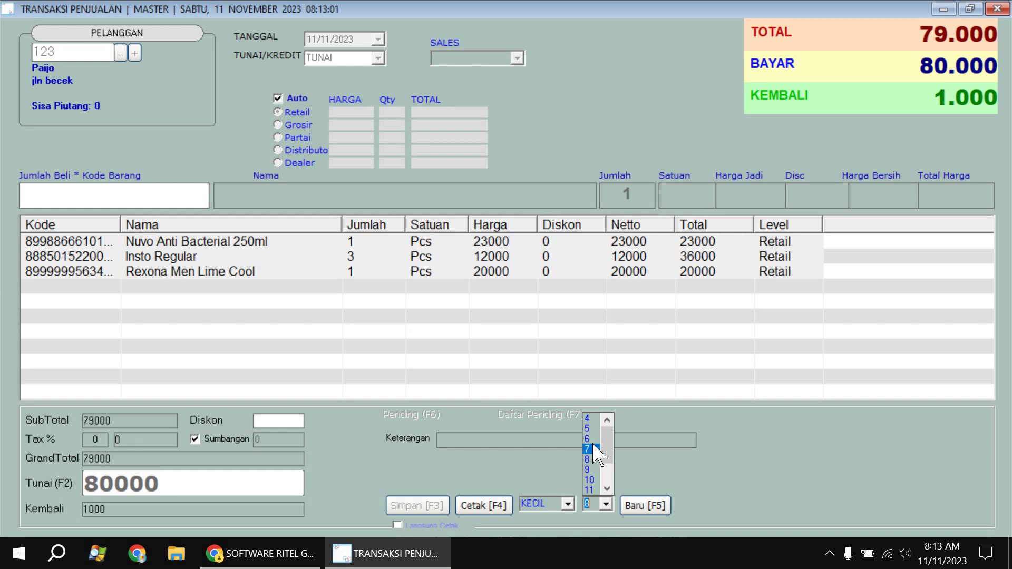
click(606, 505)
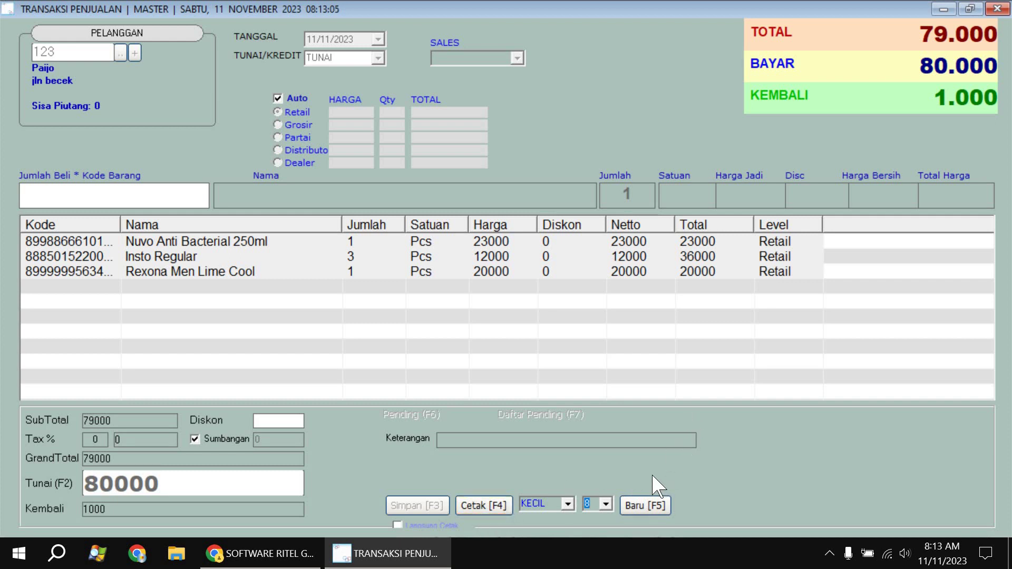
Clear the saved sale for a new transaction and close the PENJUALAN [1] form.
click(646, 505)
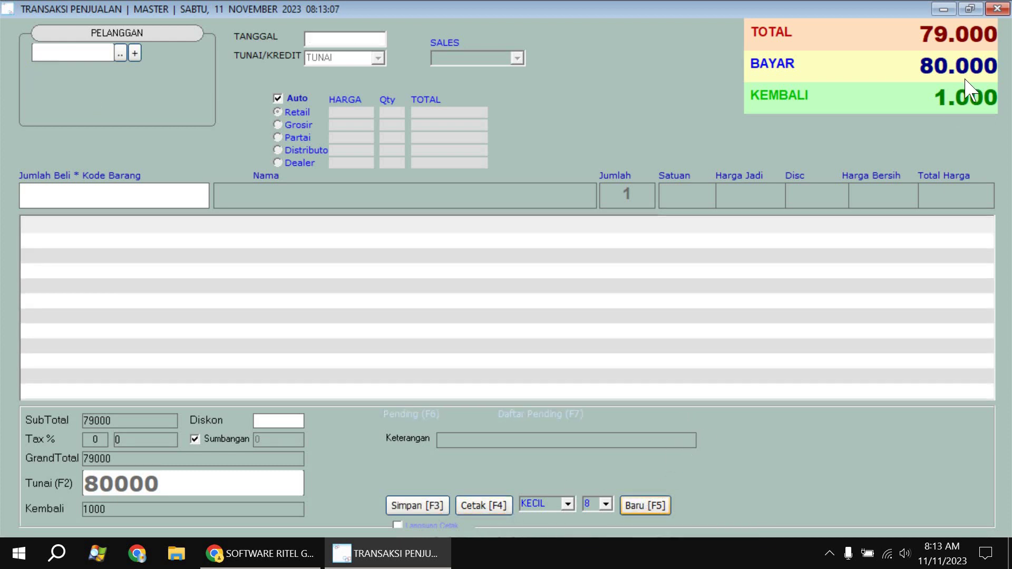
click(1001, 9)
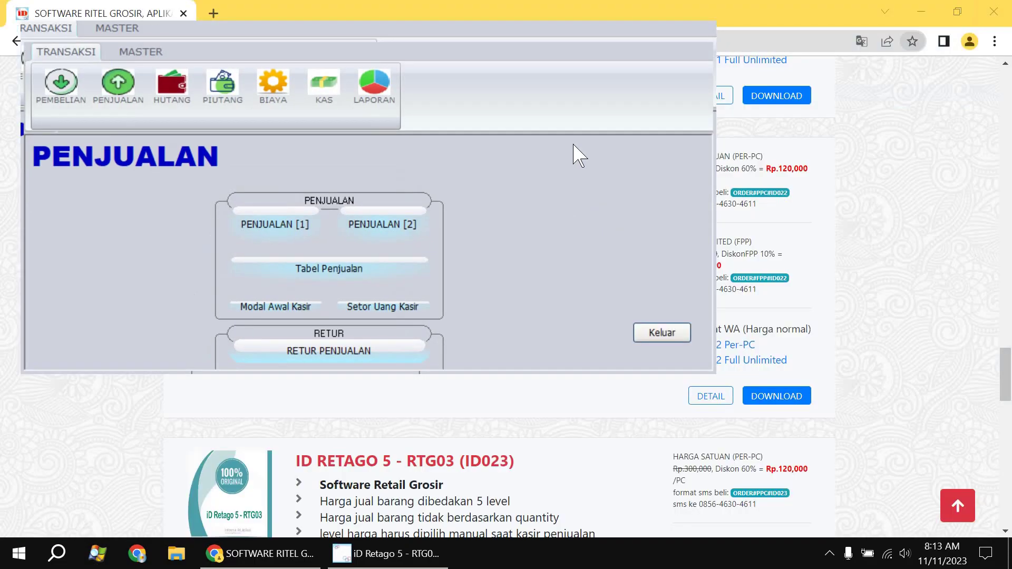
Maximize the main window and open the PENJUALAN [2] transaction form at full-screen size.
click(685, 33)
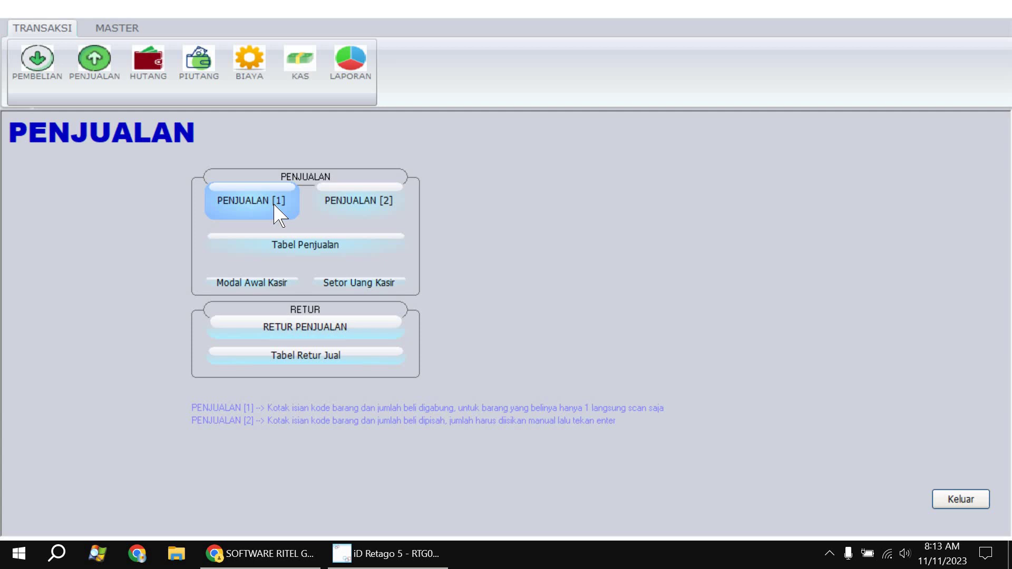
click(349, 213)
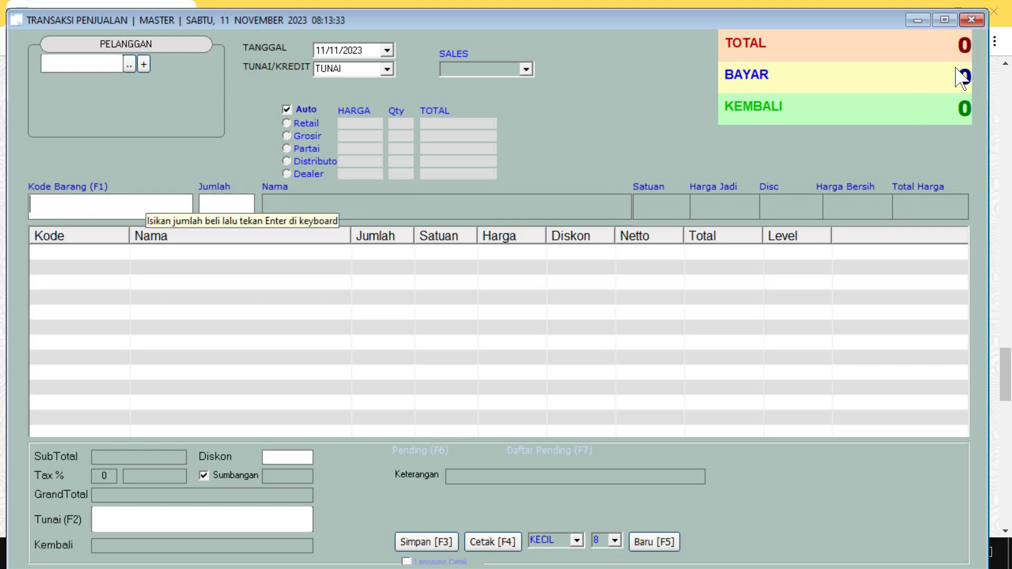
click(946, 22)
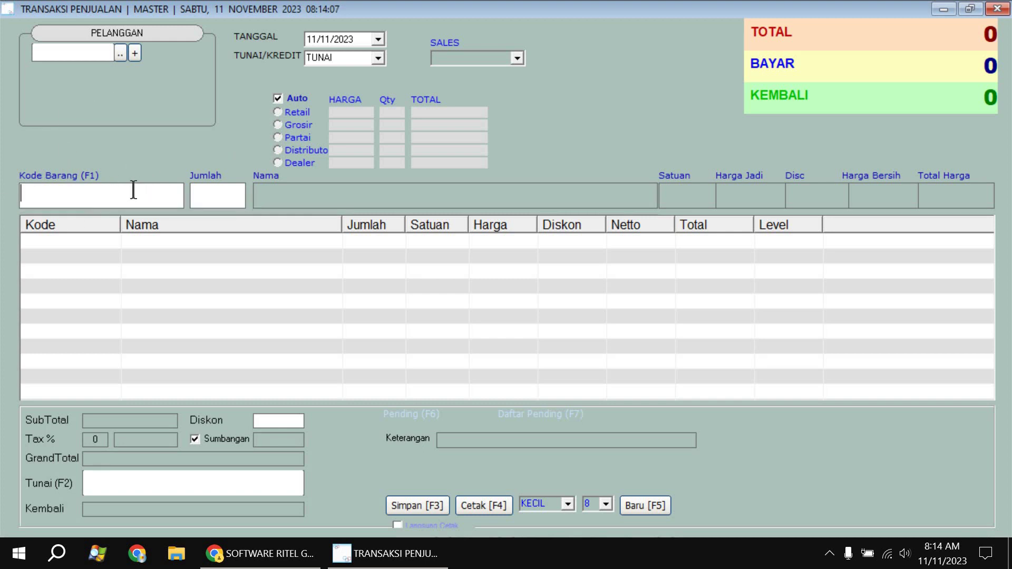
Pick ABC Sambal Asli 275ml from the item list and add it to the sale with quantity 1.
key(F1)
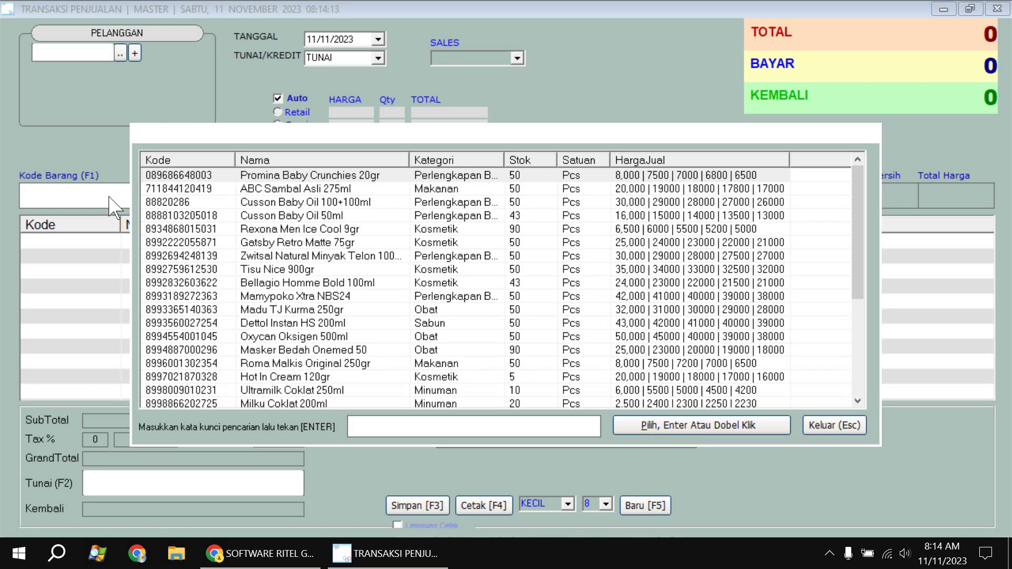
key(Tab)
key(Down)
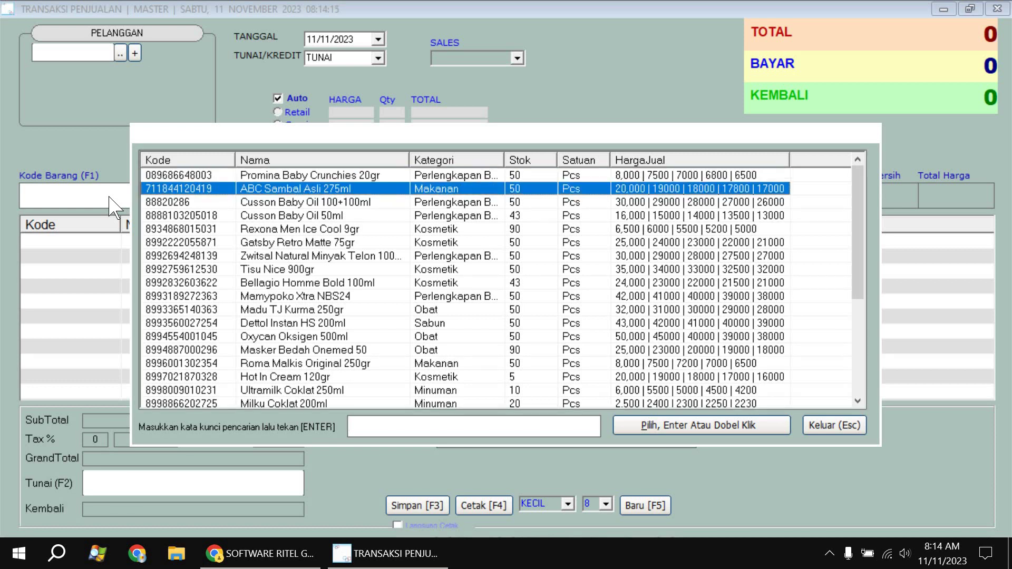
key(Return)
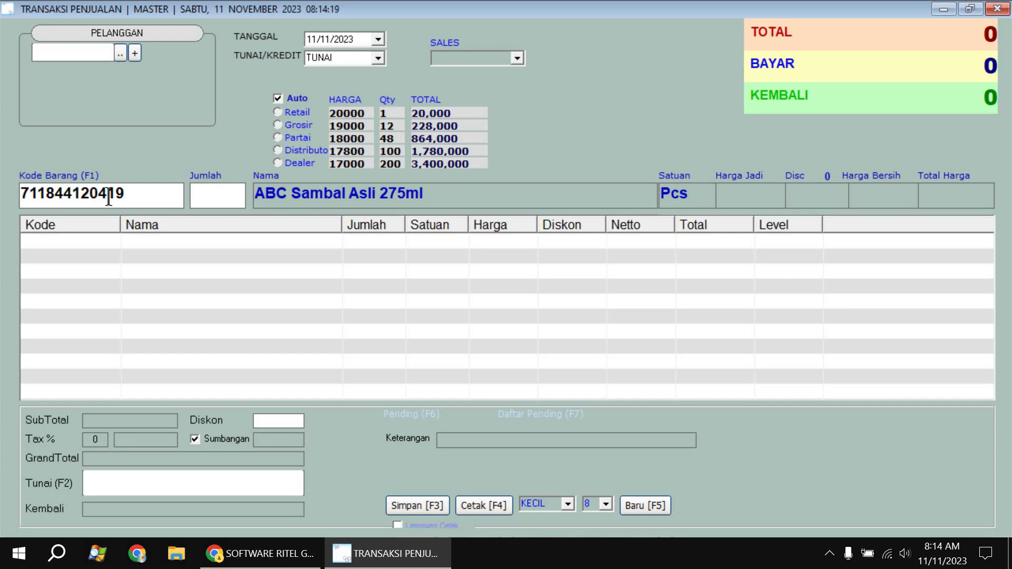
text(1)
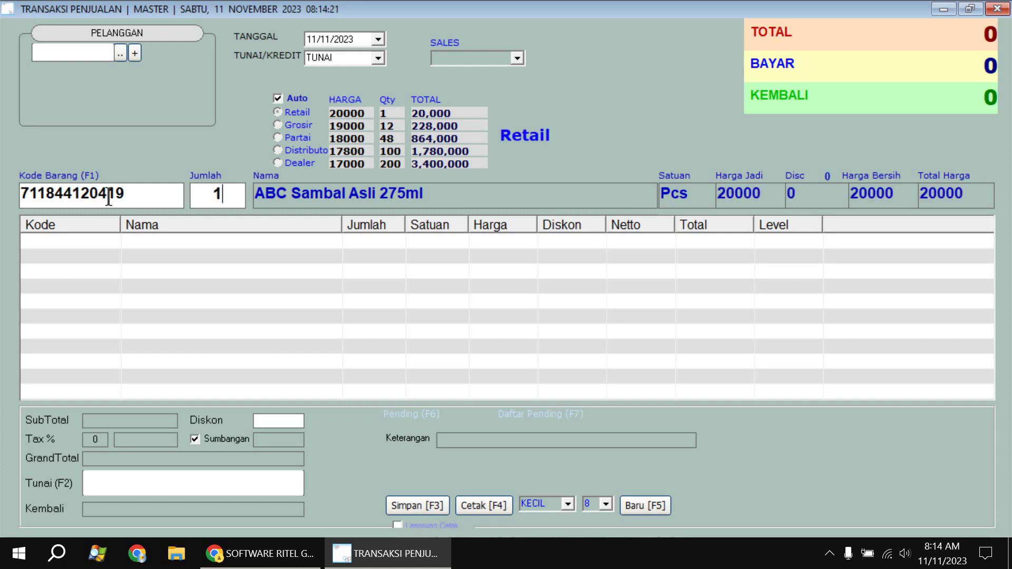
key(Return)
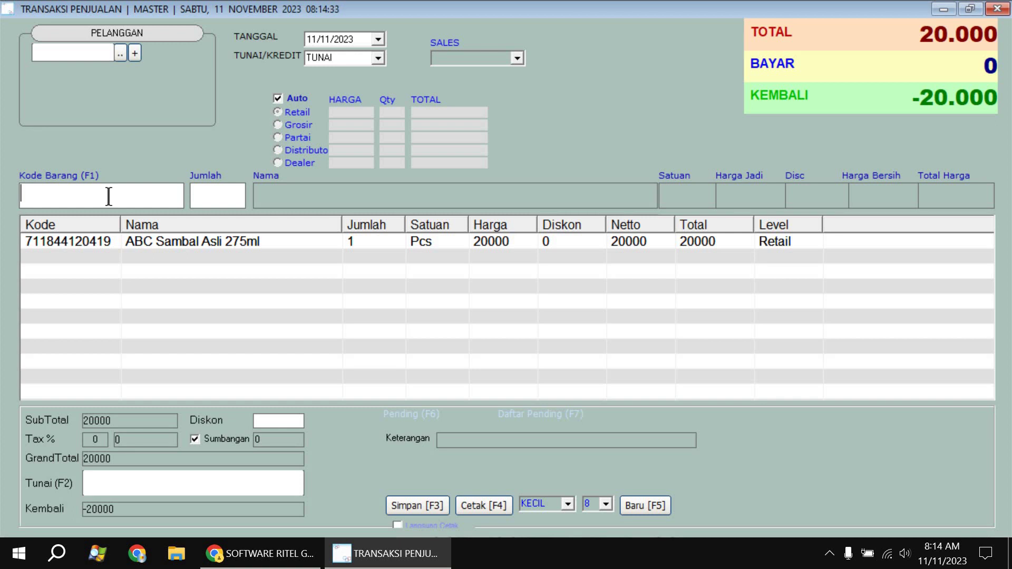
text(8885015220061)
key(Return)
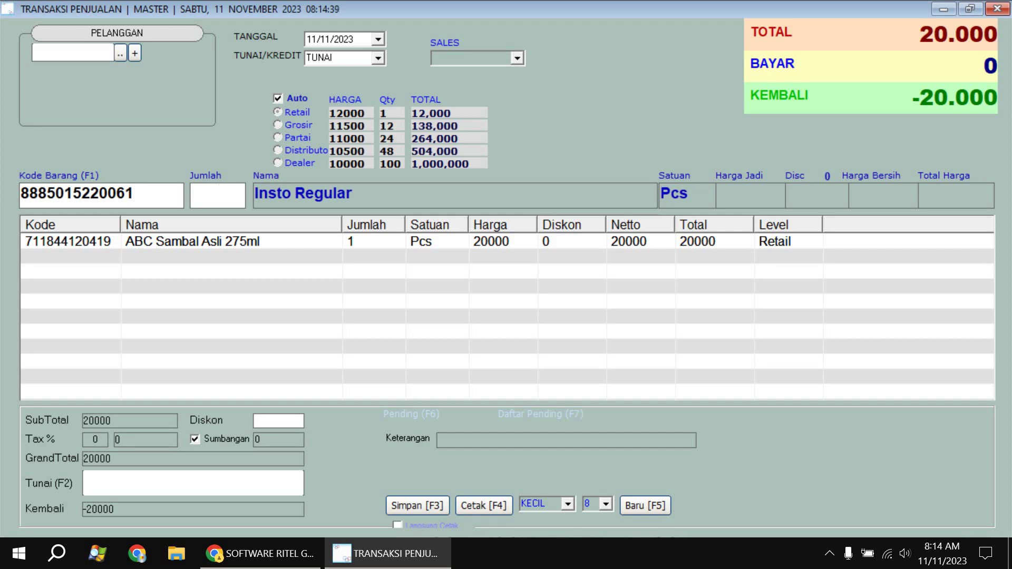
text(5)
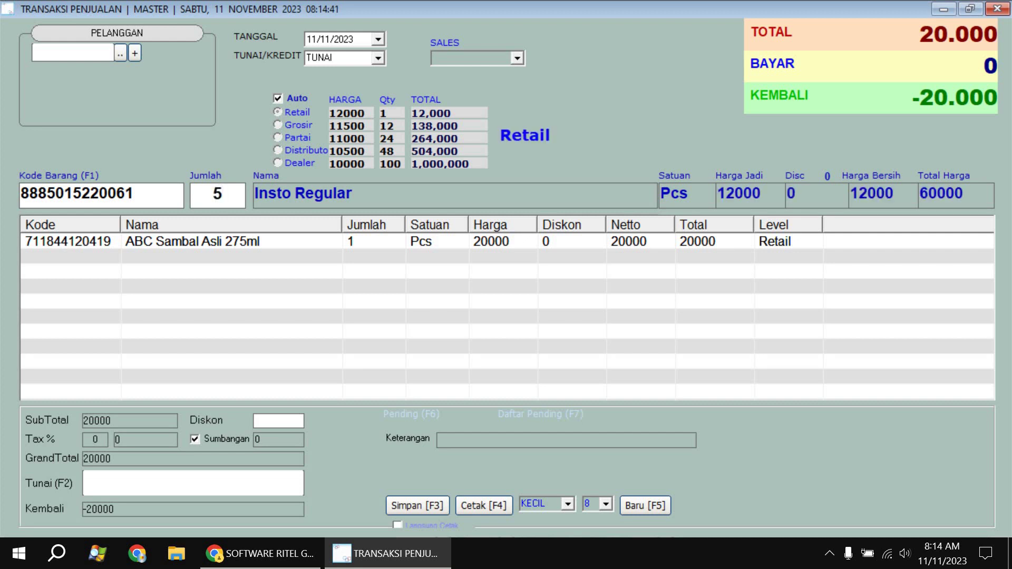
key(Return)
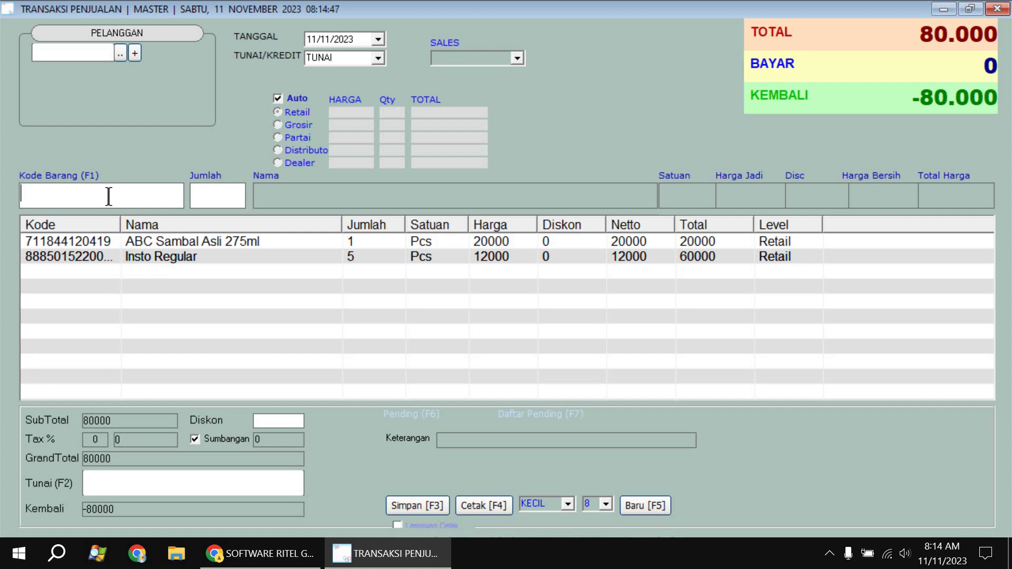
text(8998866610179)
key(Return)
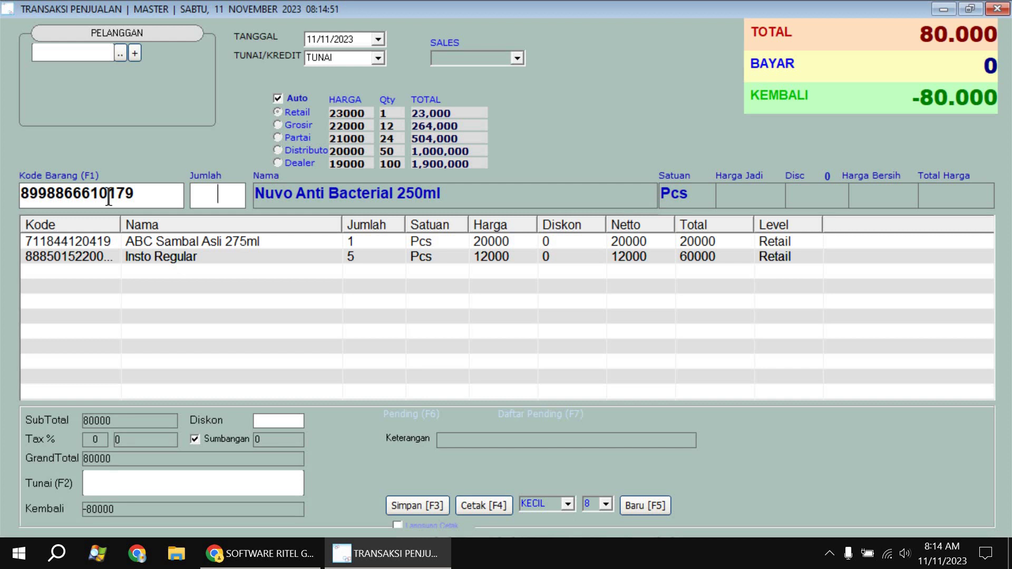
text(2)
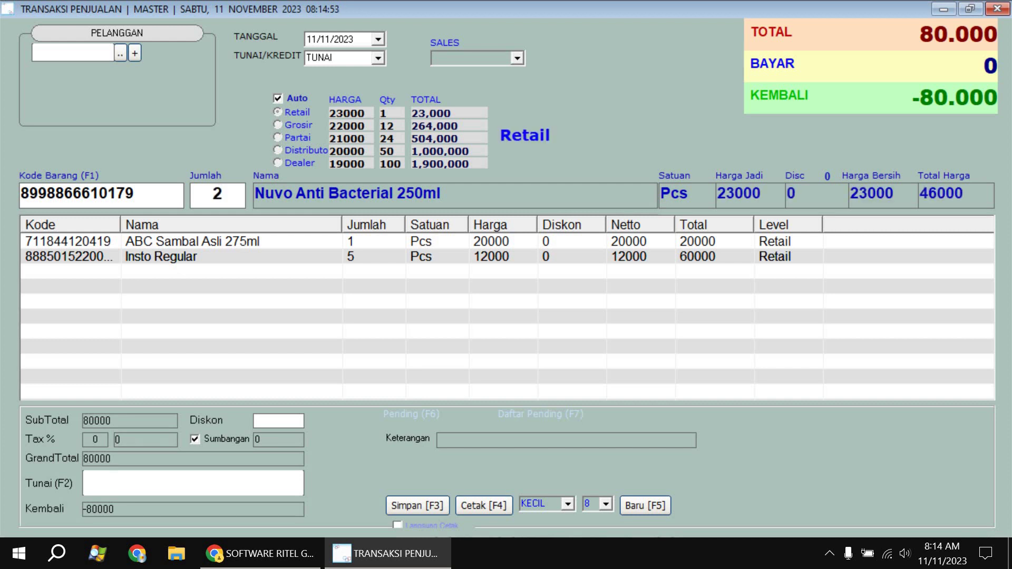
key(Return)
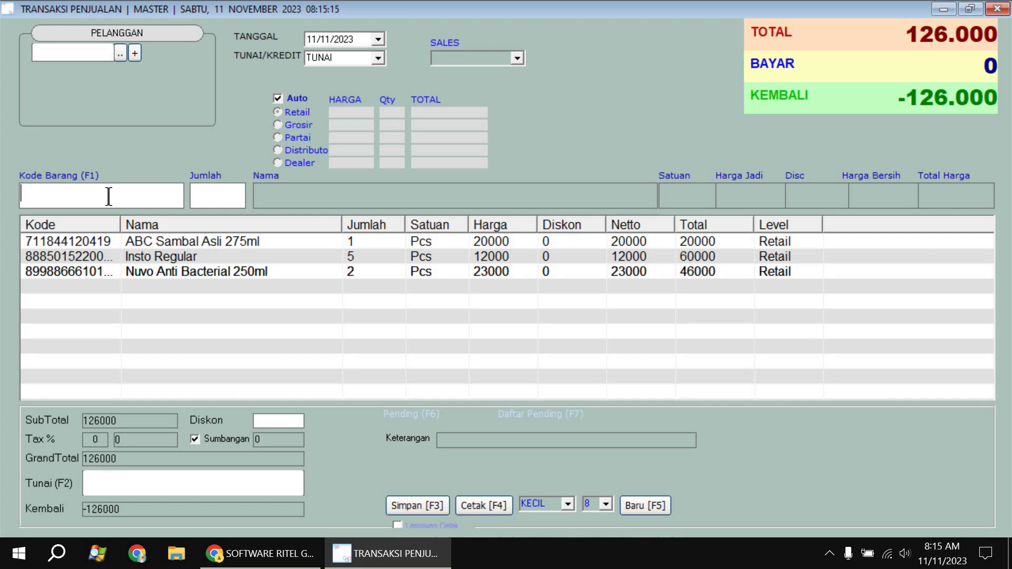
Enter a cash payment (Tunai) of 150000 and save the sale.
click(150, 482)
text(150000)
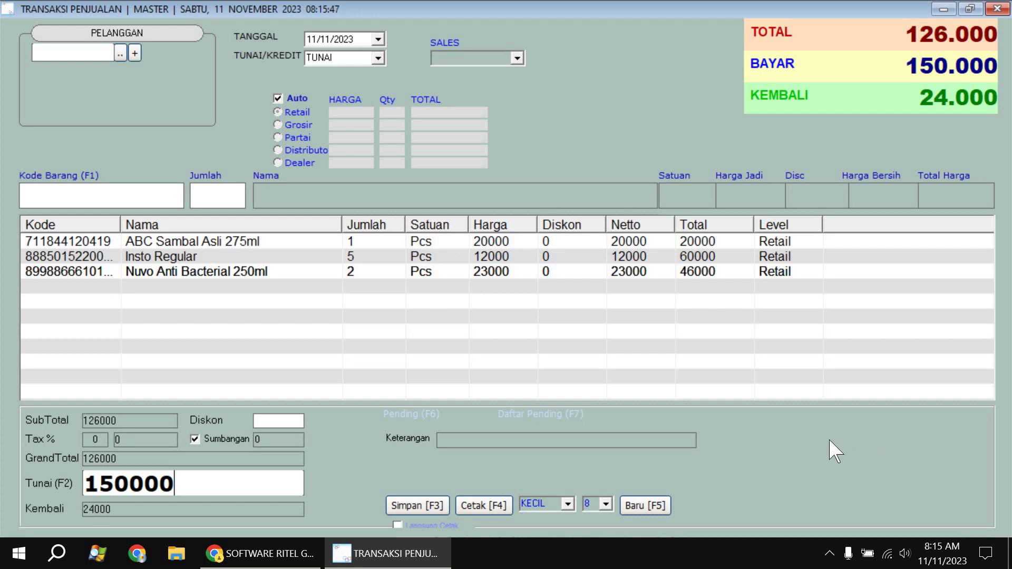
key(F3)
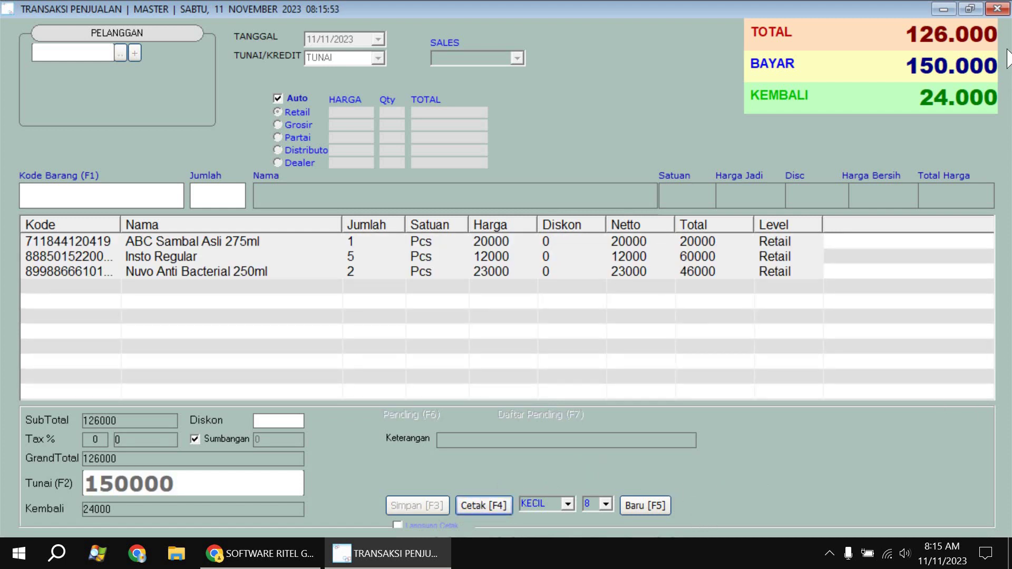
Close the PENJUALAN [2] form and check the recorded sales in Tabel Penjualan with the main window maximized.
click(998, 9)
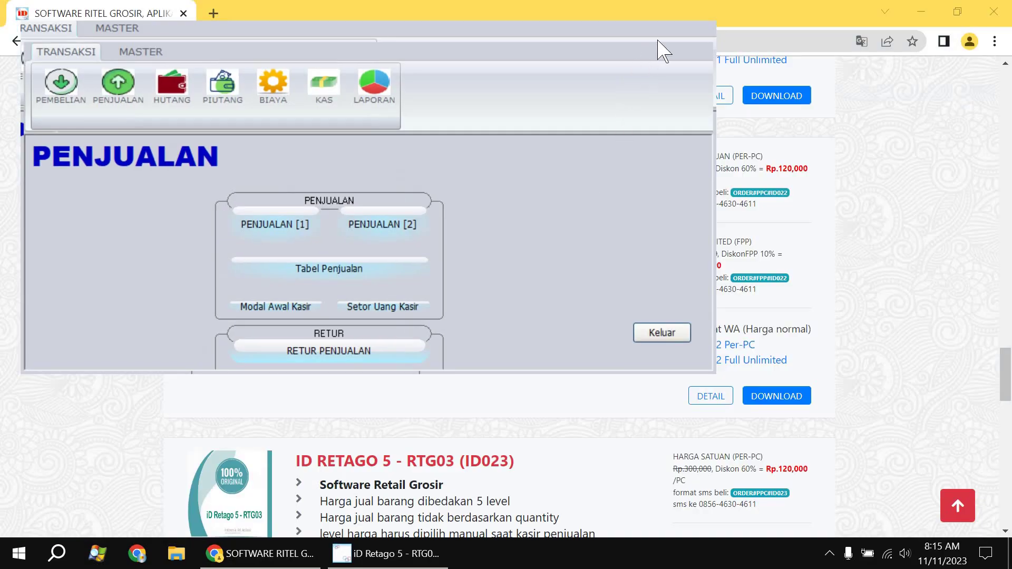
click(675, 31)
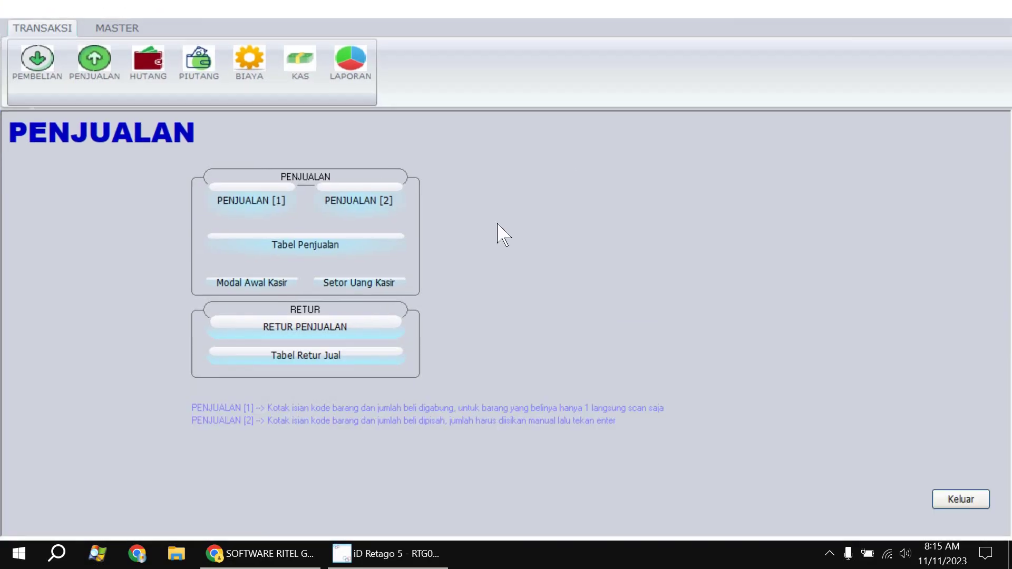
click(330, 247)
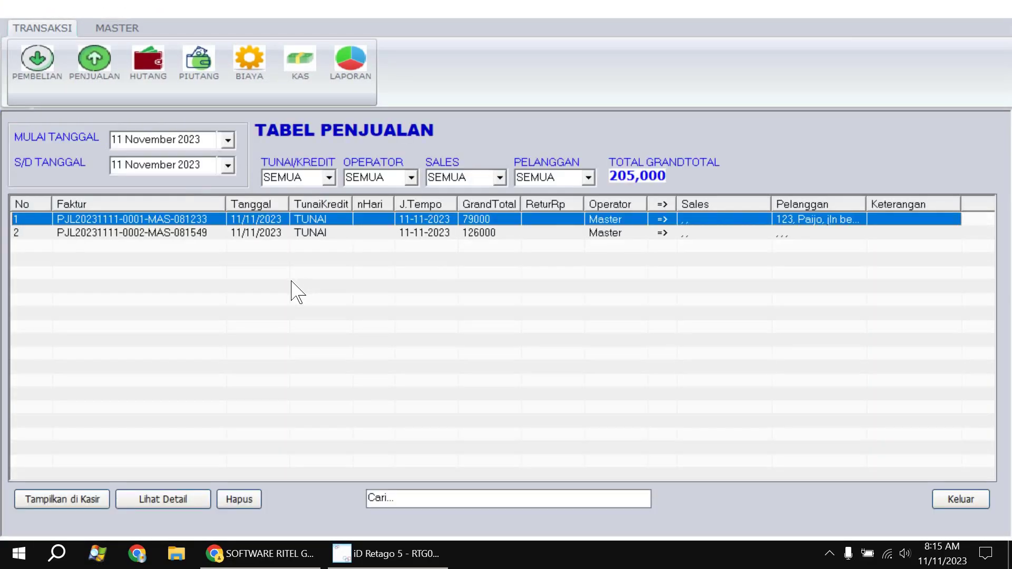
click(108, 79)
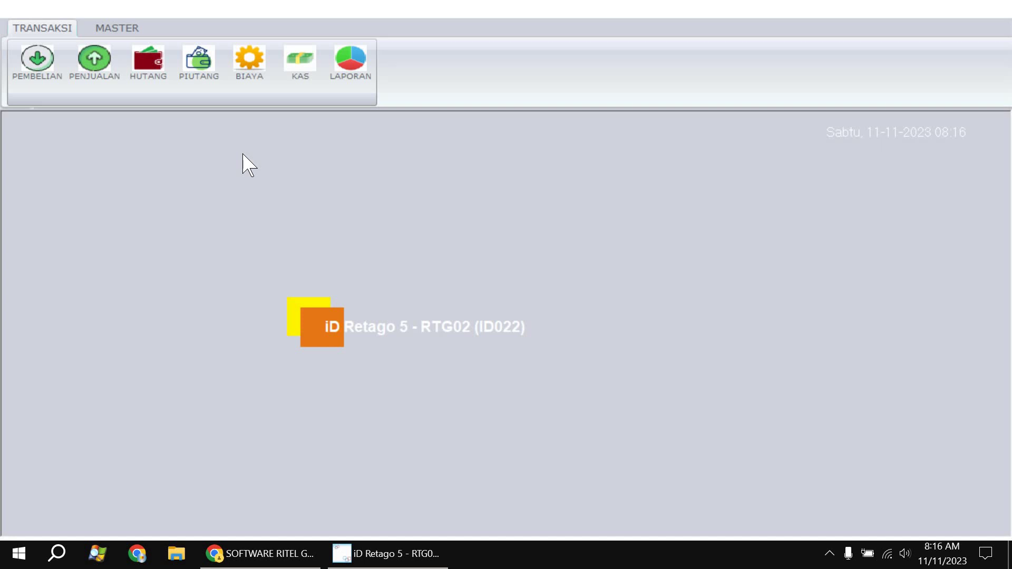
Switch to Chrome, open the ID RETAGO 5 - RTG02 (ID022) product page and review its features, prices and download section.
click(261, 562)
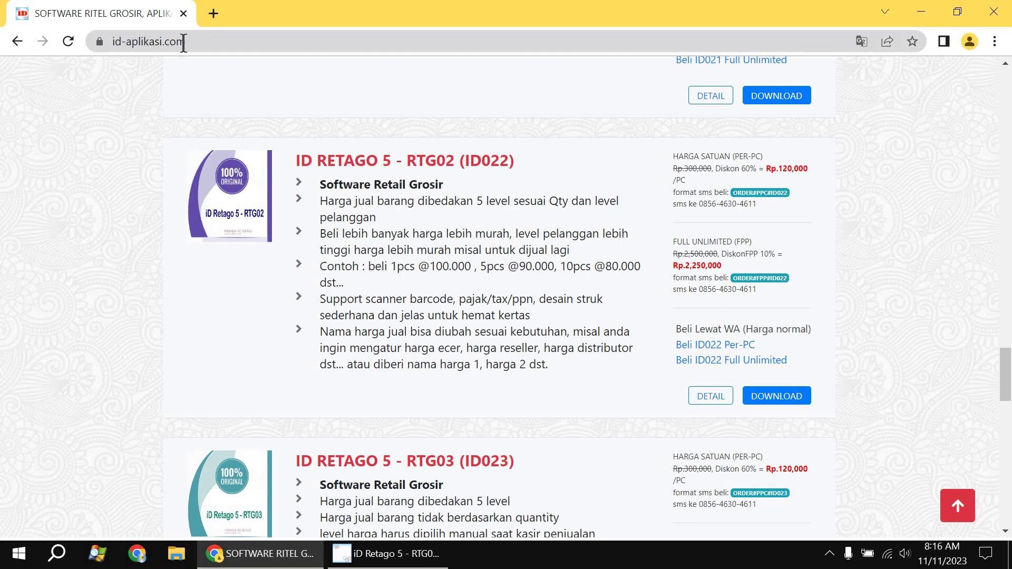
click(445, 162)
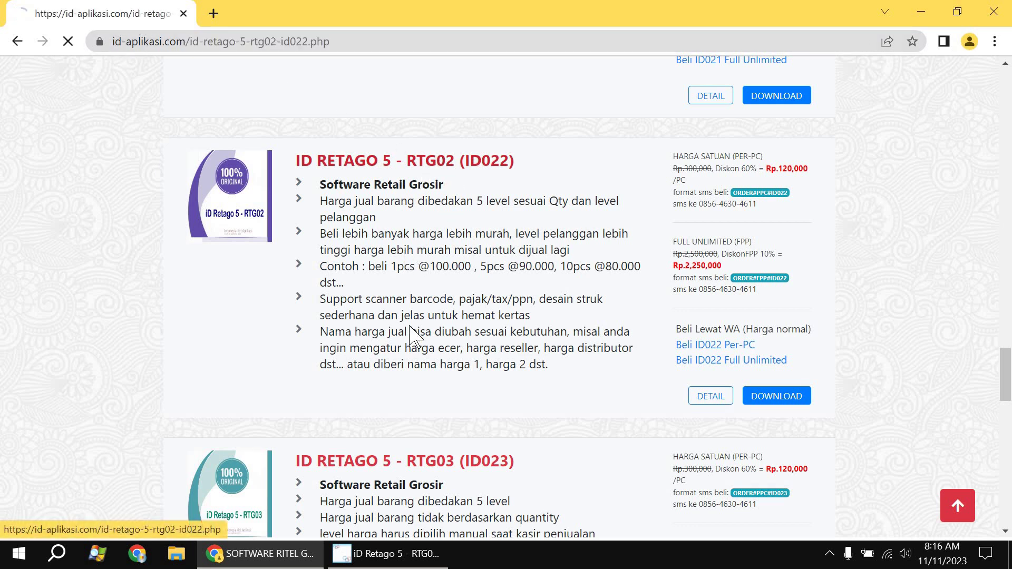
scroll(411, 316, down, 10)
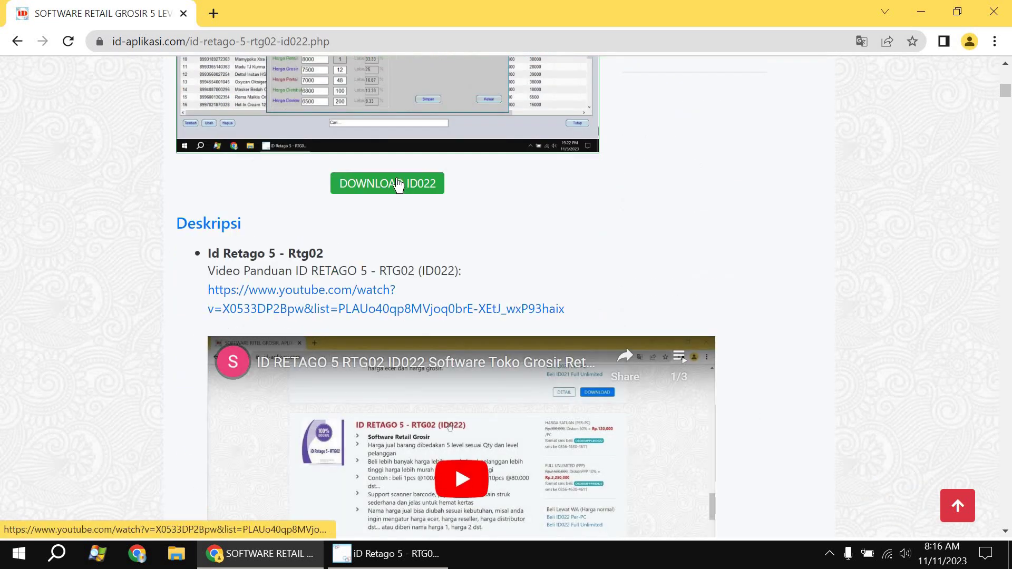
scroll(395, 253, up, 10)
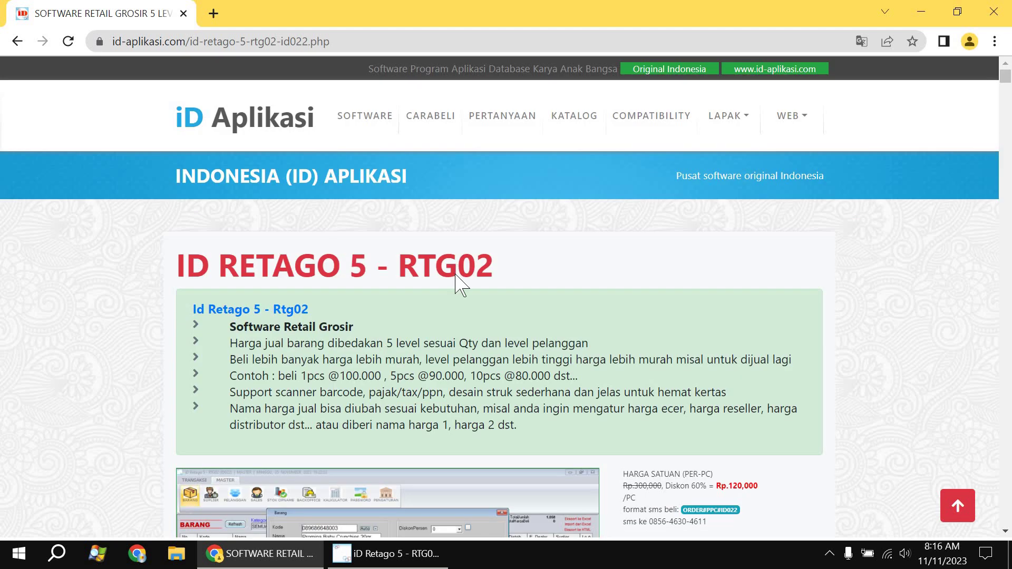
scroll(457, 281, down, 3)
scroll(458, 282, up, 3)
scroll(442, 258, down, 6)
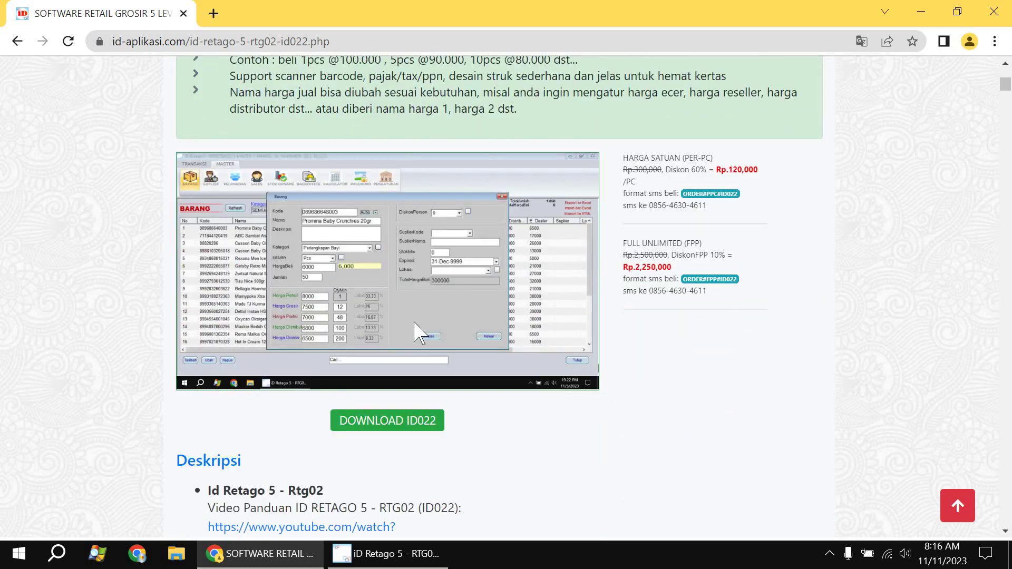
scroll(435, 389, up, 6)
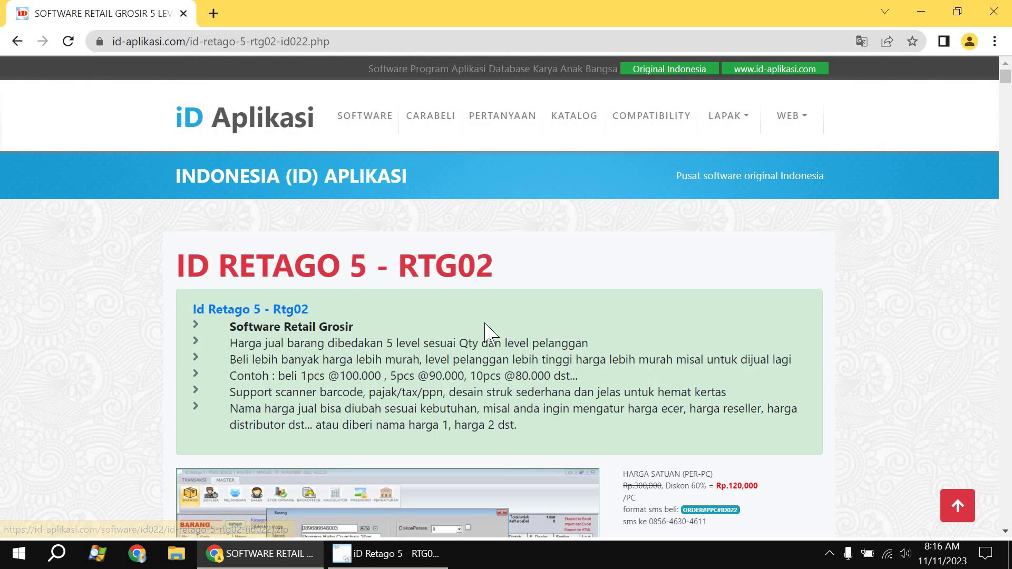
scroll(464, 395, down, 4)
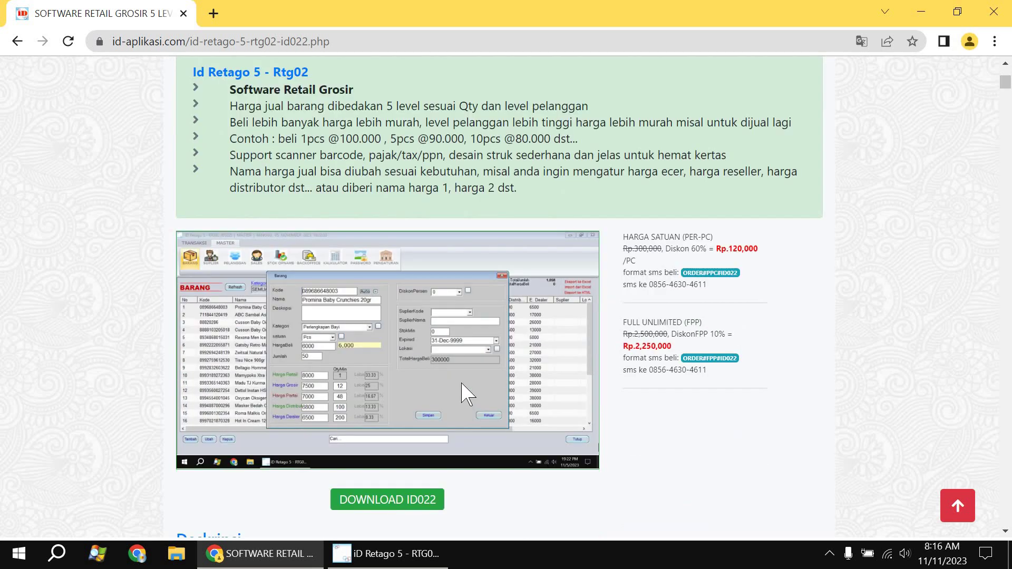
scroll(651, 364, down, 1)
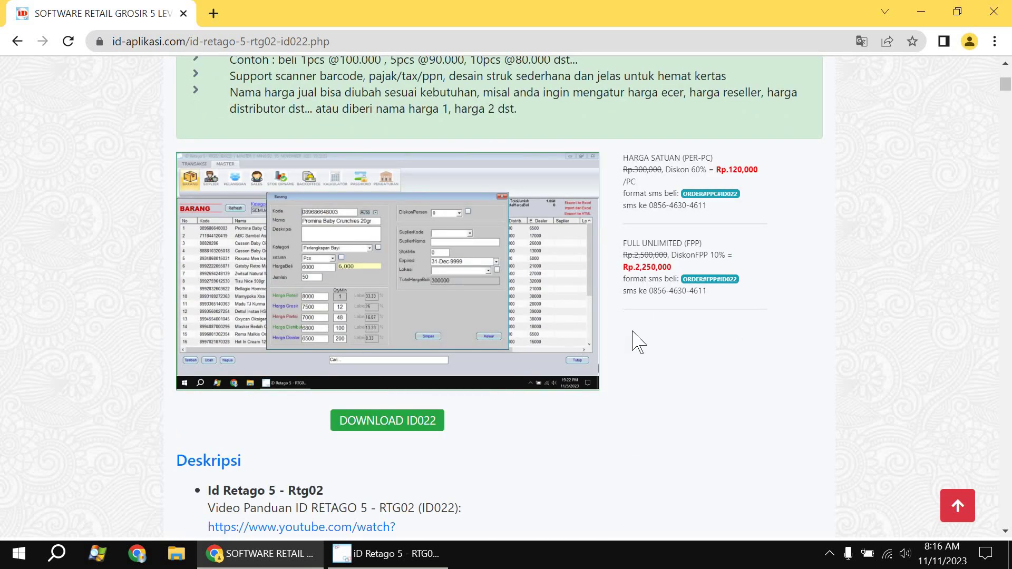
scroll(605, 338, up, 3)
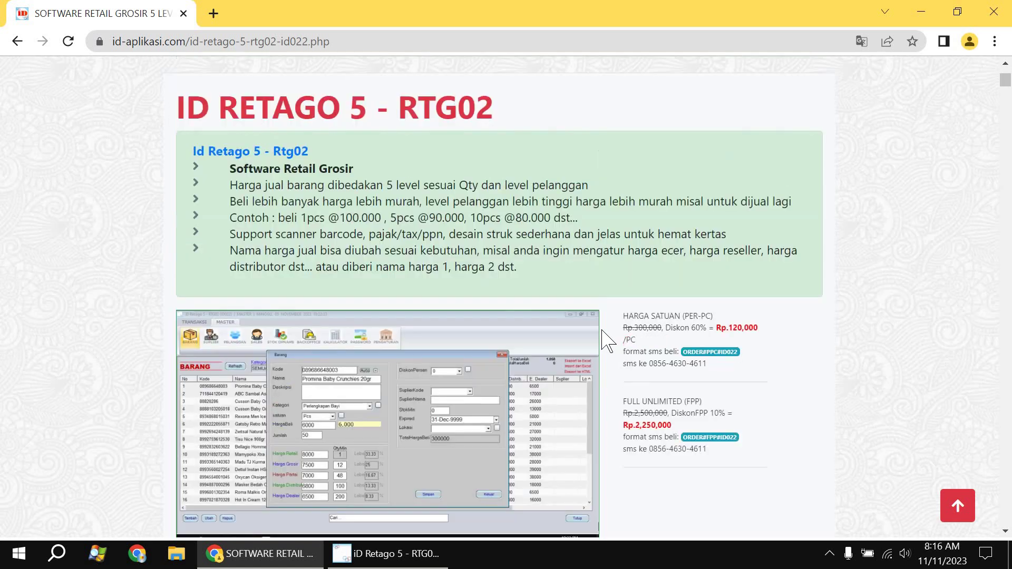
scroll(601, 330, up, 1)
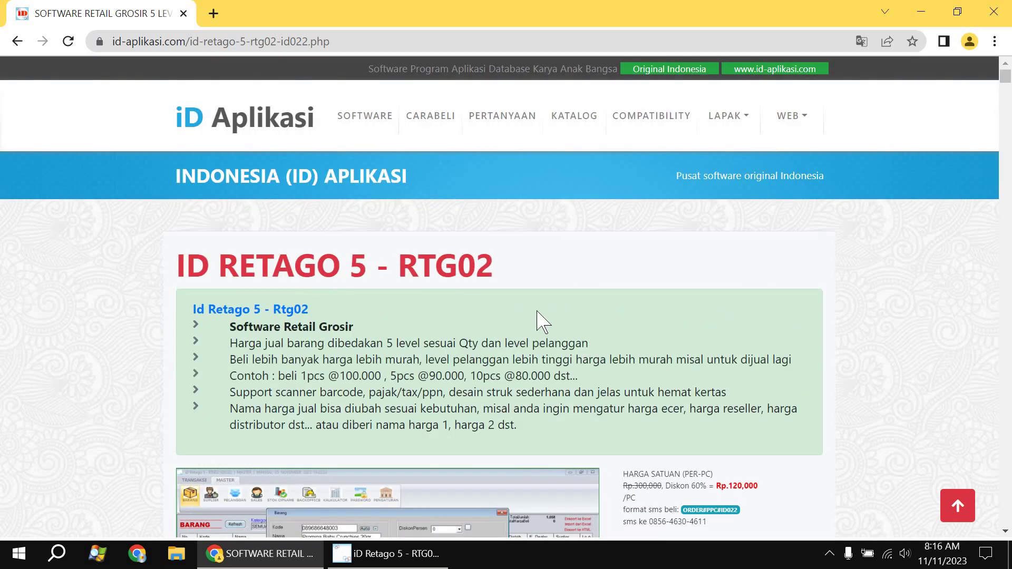
scroll(537, 319, down, 2)
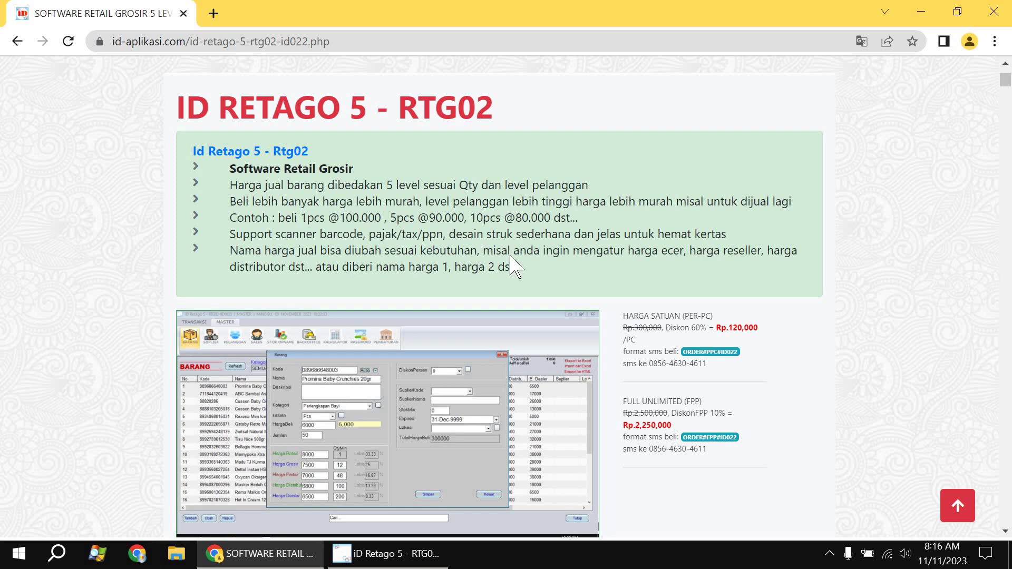
scroll(517, 267, up, 2)
click(540, 561)
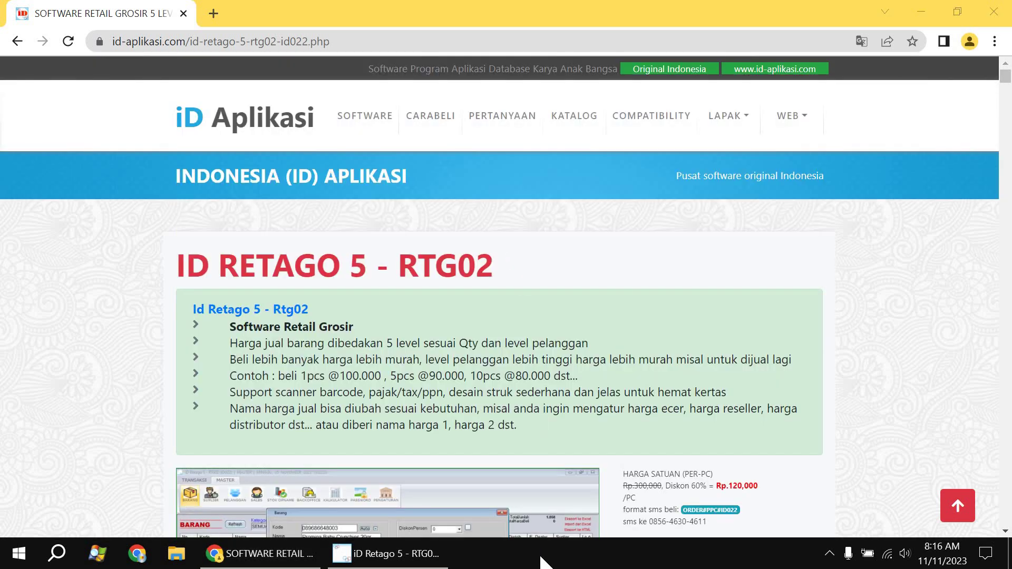